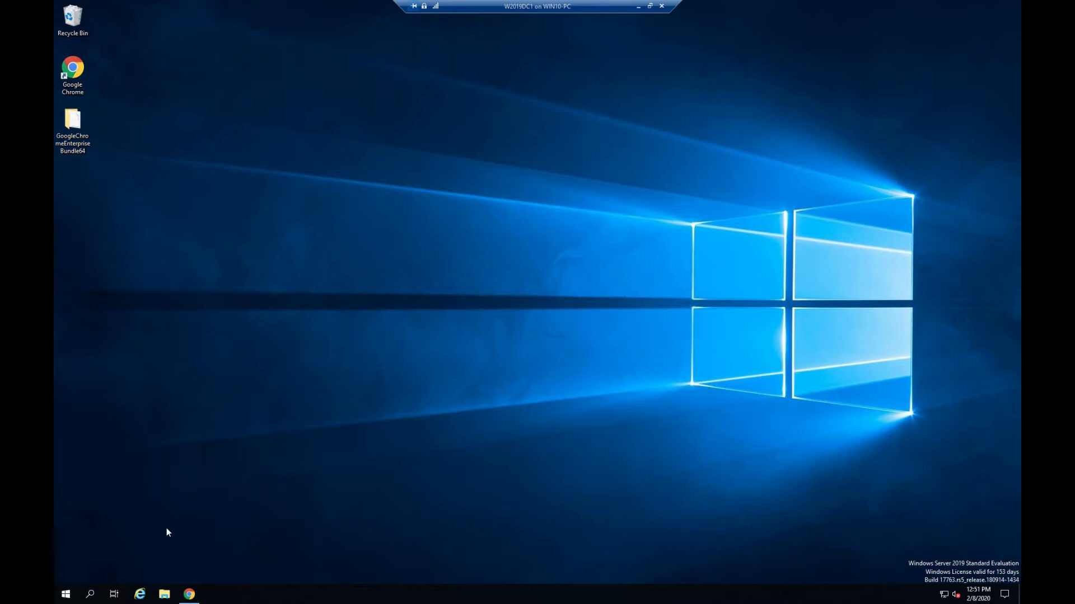
Open Group Policy Management from the Windows Administrative Tools folder and close that folder
left_click(65, 594)
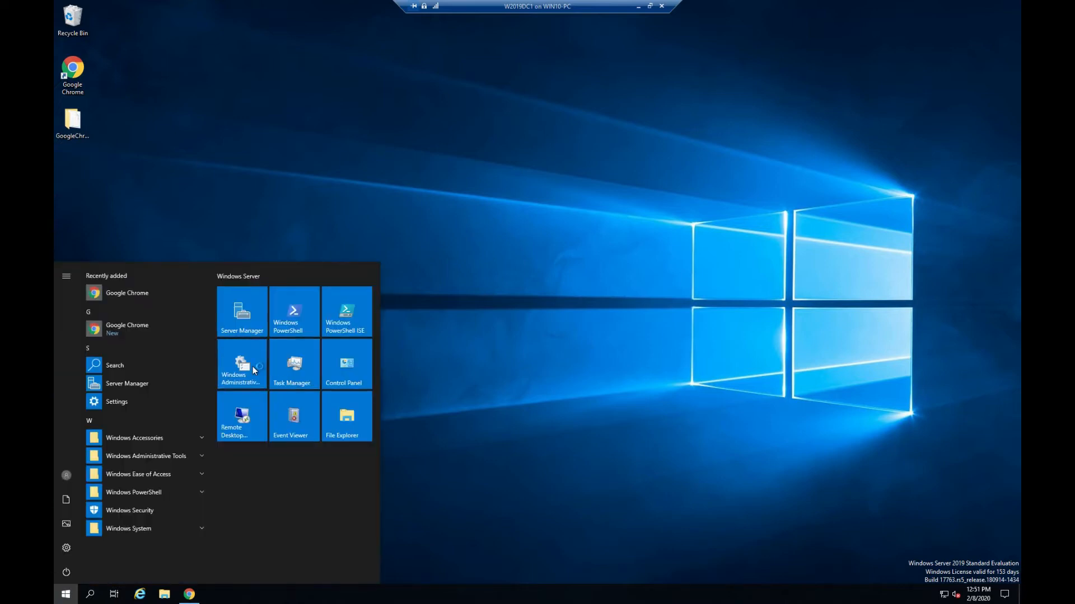
left_click(252, 366)
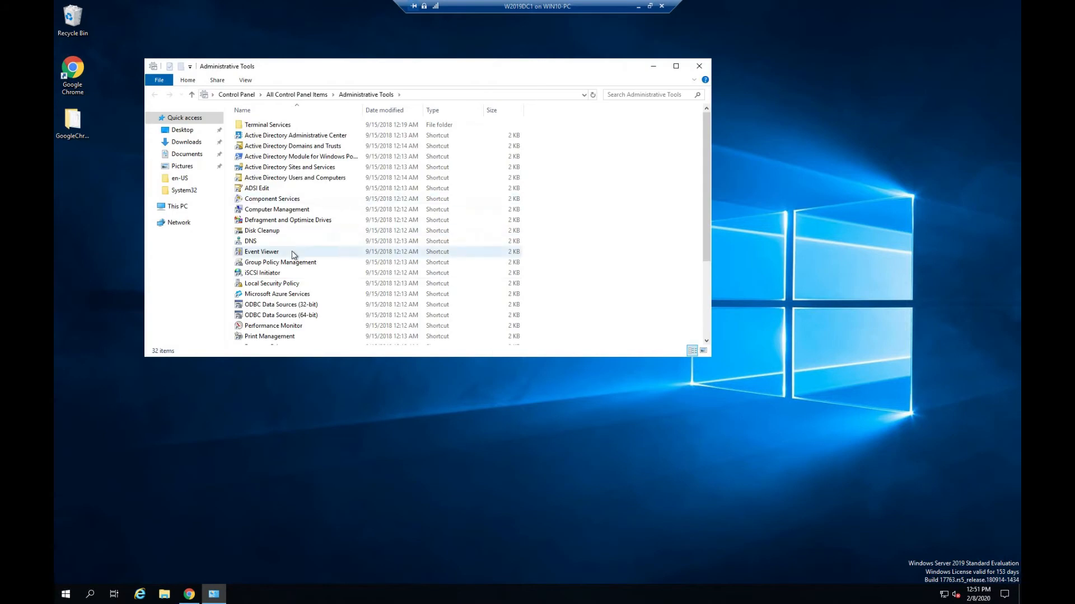
double_click(283, 262)
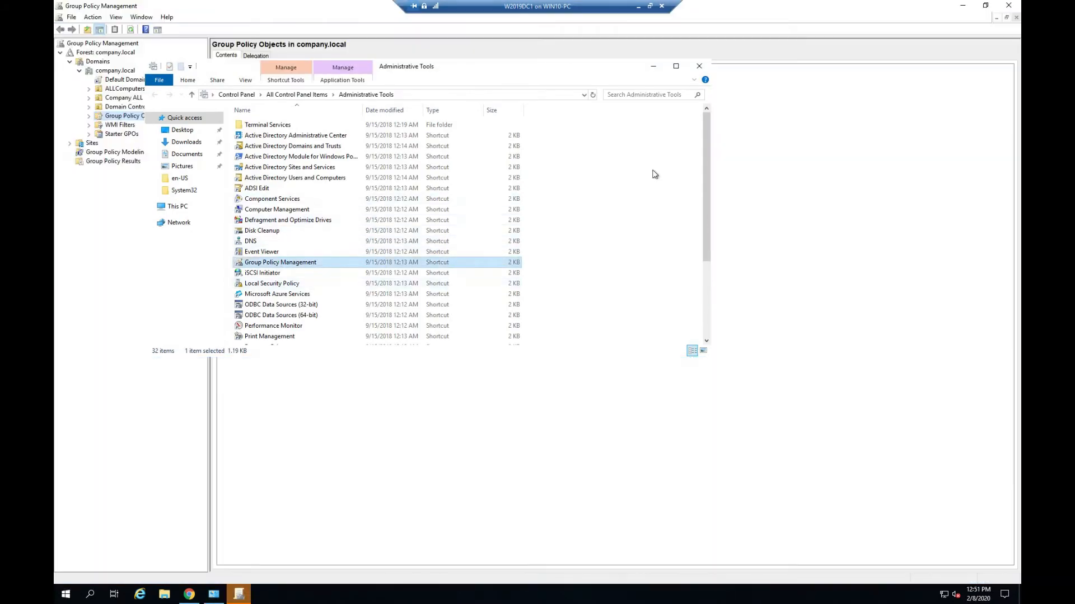
left_click(699, 66)
Create a new Group Policy Object named "Google Chrome Proxy Settings" in company.local
right_click(284, 163)
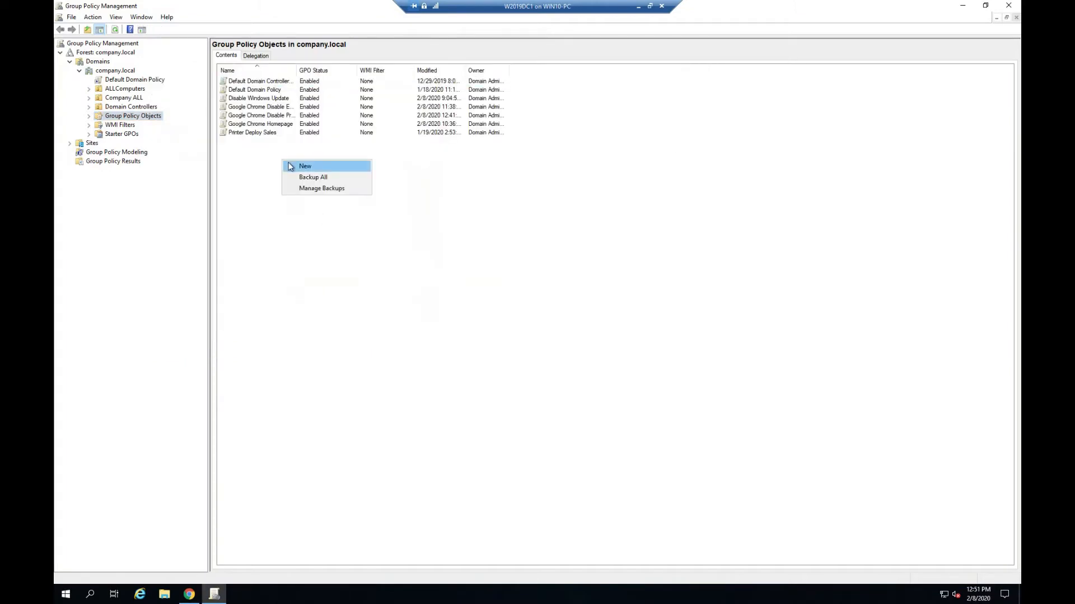
left_click(289, 165)
type("Google Chrome Proxy Settings")
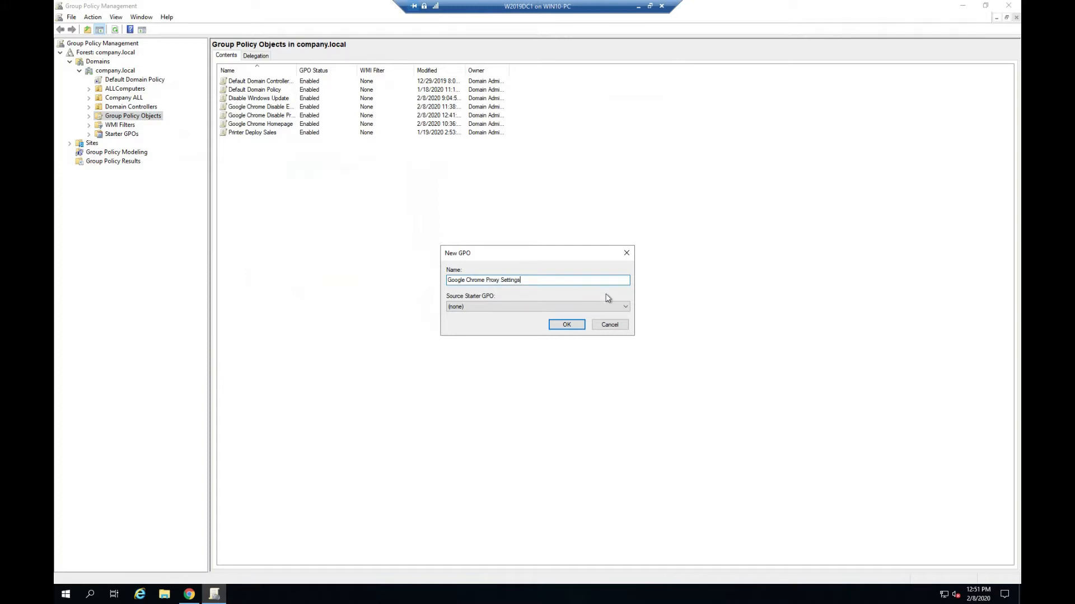
left_click(566, 326)
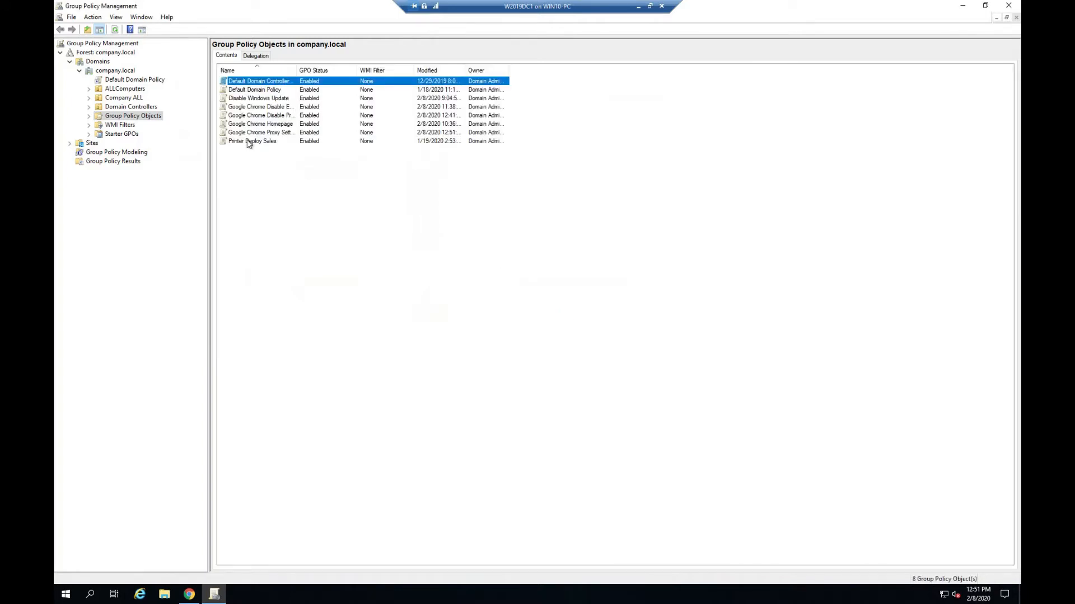
Open the Google Chrome Proxy Settings policy object for editing
left_click(284, 132)
right_click(284, 132)
left_click(297, 141)
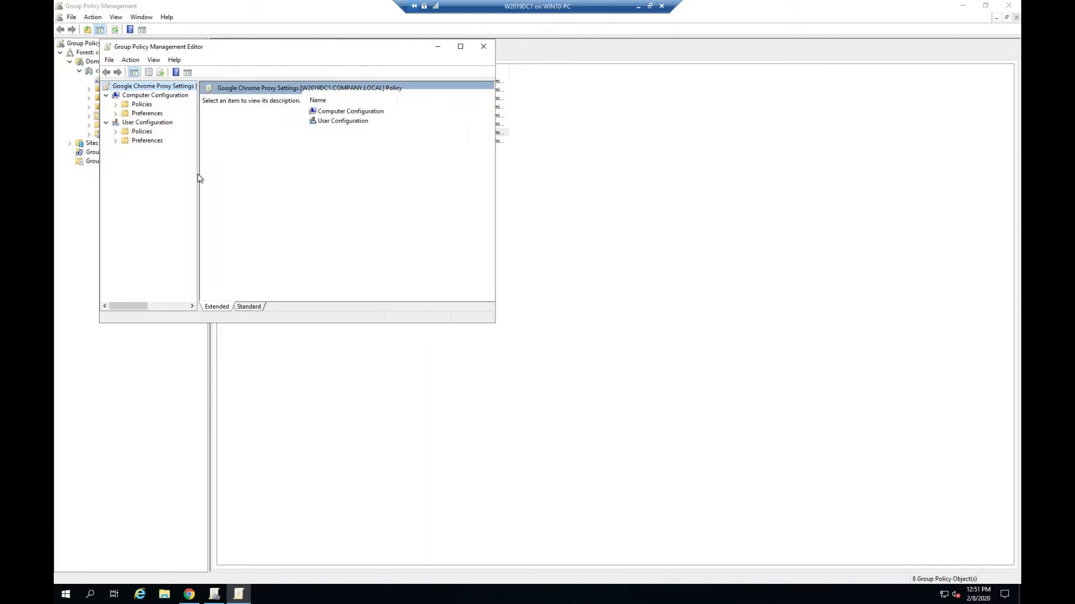
Start adding a policy template to the Administrative Templates under the User Configuration policies
left_click(115, 132)
left_click(170, 160)
right_click(169, 160)
left_click(180, 165)
left_click(212, 240)
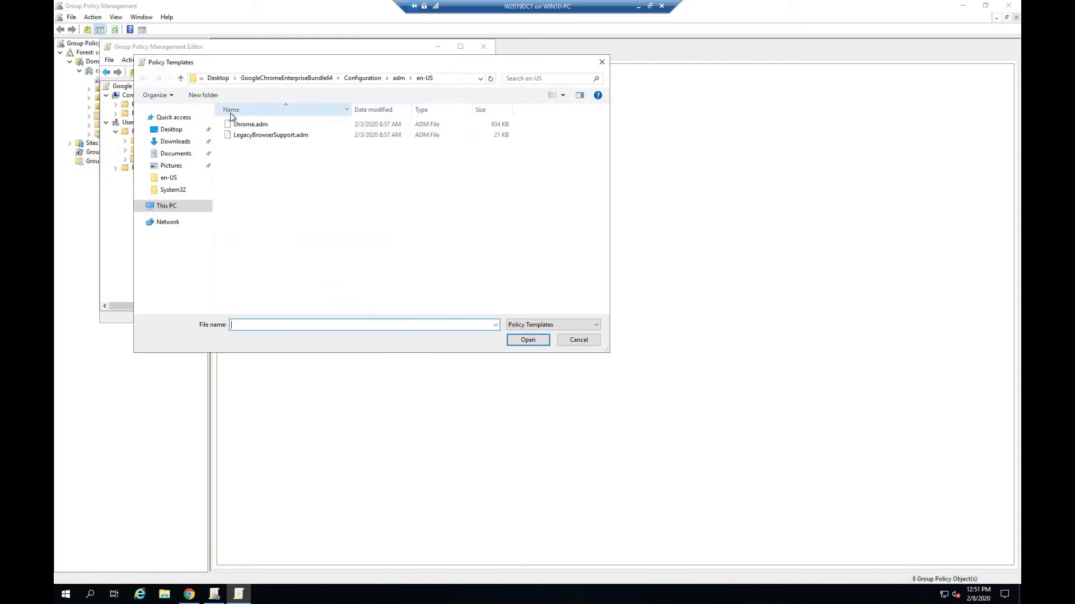
Load the chrome.adm template from the adm\en-US configuration folder of the GoogleChromeEnterpriseBundle64 on the desktop
left_click(218, 78)
double_click(260, 124)
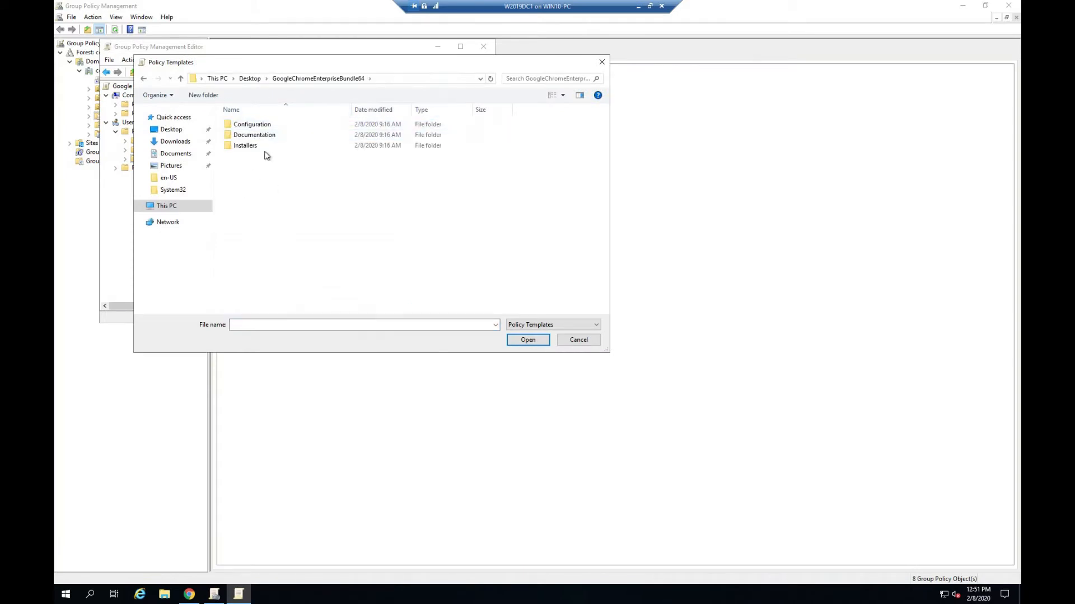
double_click(241, 125)
double_click(239, 124)
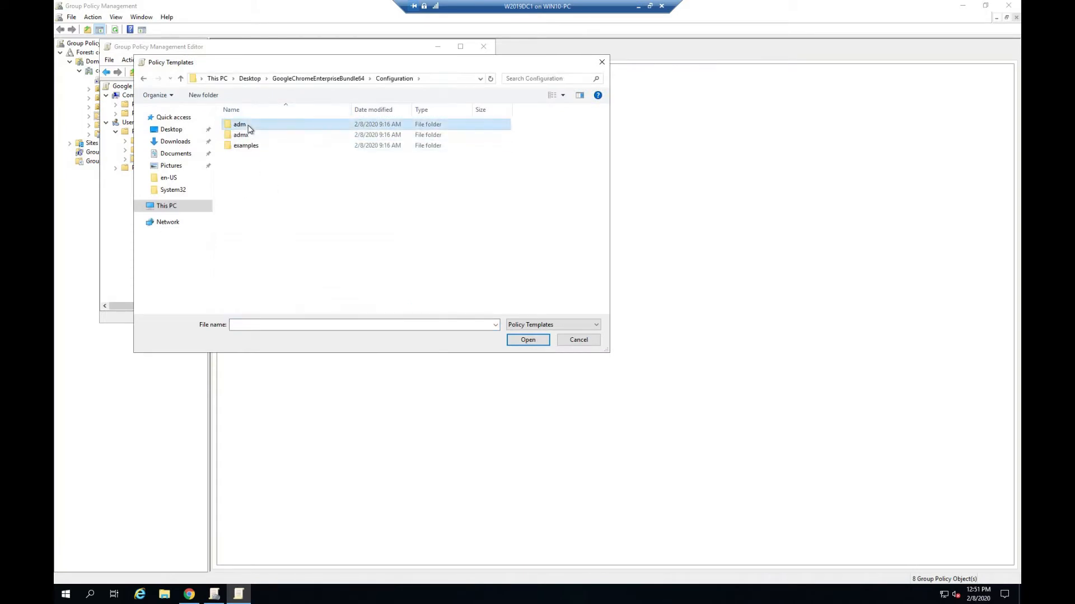
double_click(246, 242)
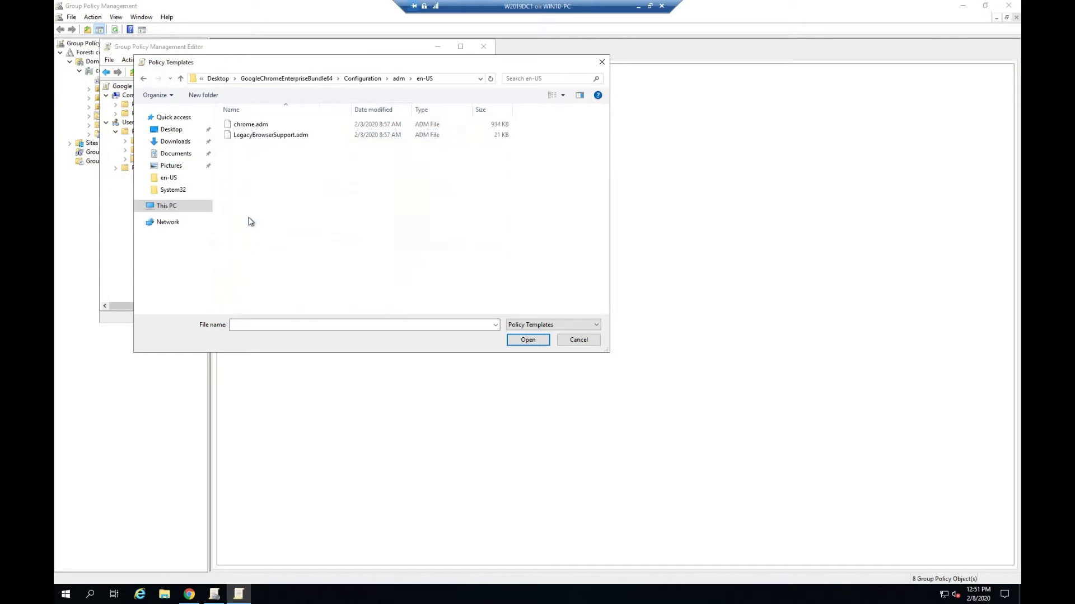
double_click(255, 124)
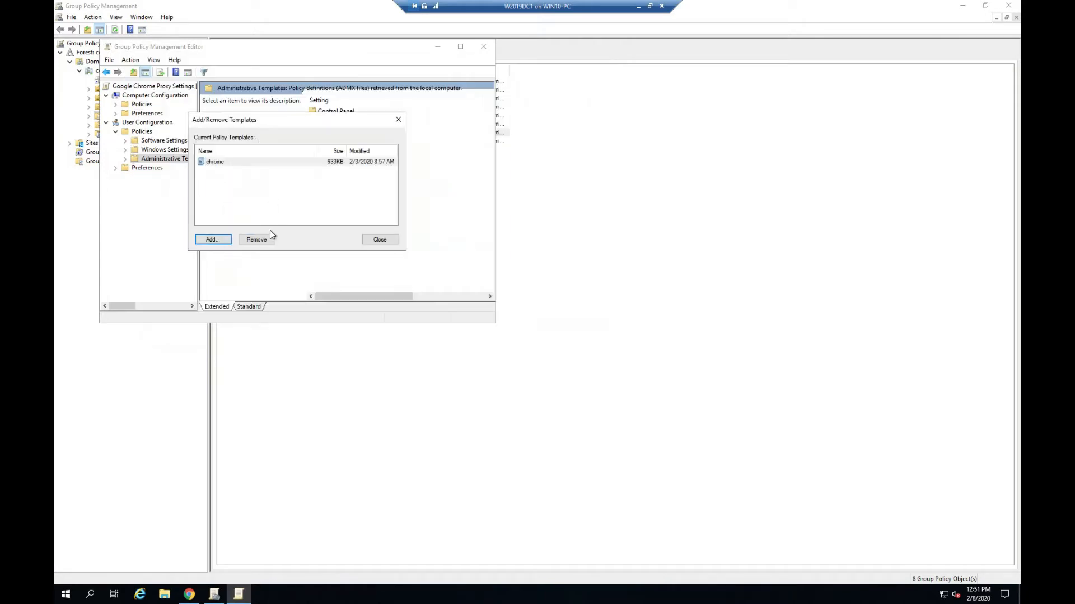
left_click(210, 162)
left_click(372, 239)
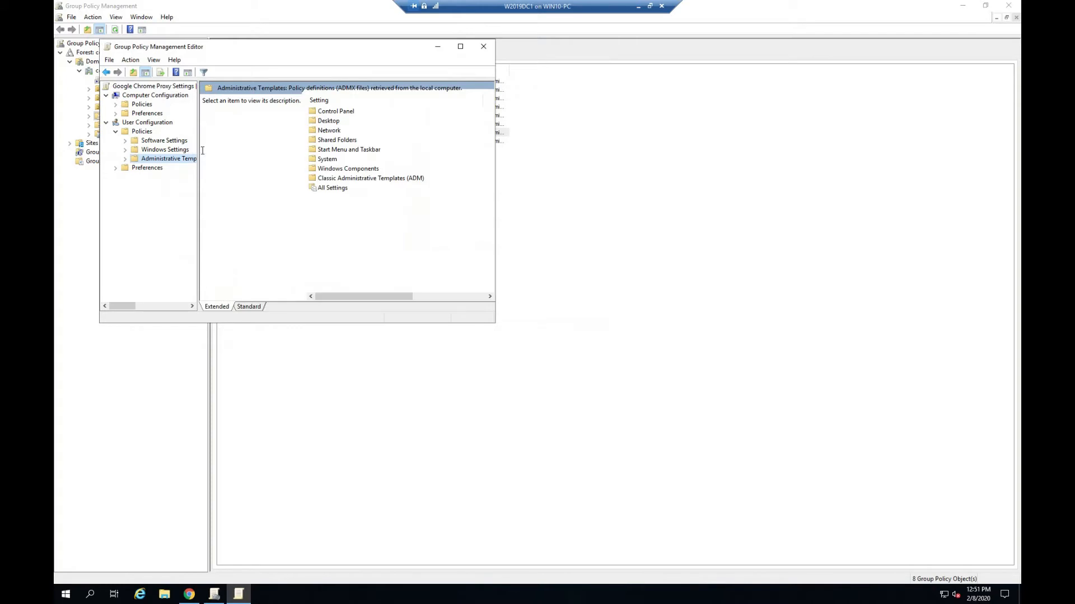
Maximize the policy editor and open the Google Chrome Proxy server settings under Classic Administrative Templates (ADM)
left_click_drag(198, 149, 308, 150)
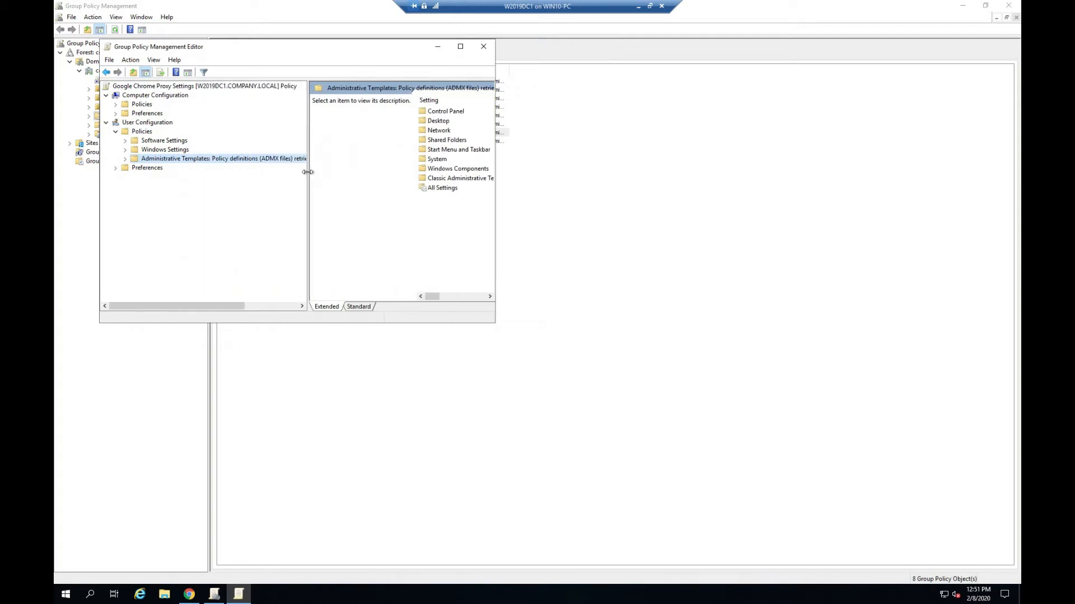
left_click(124, 160)
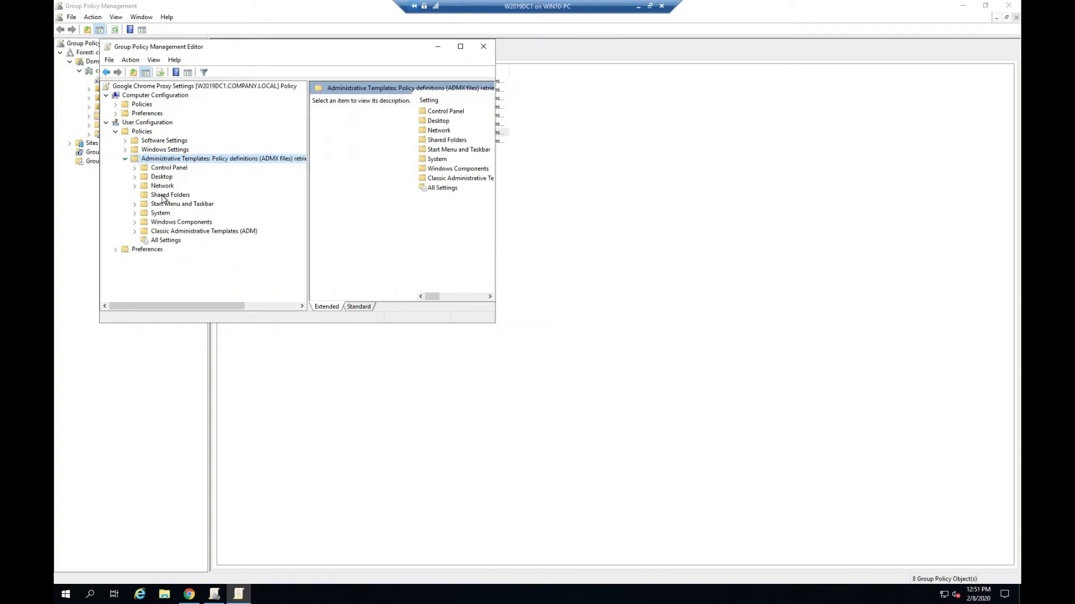
double_click(190, 232)
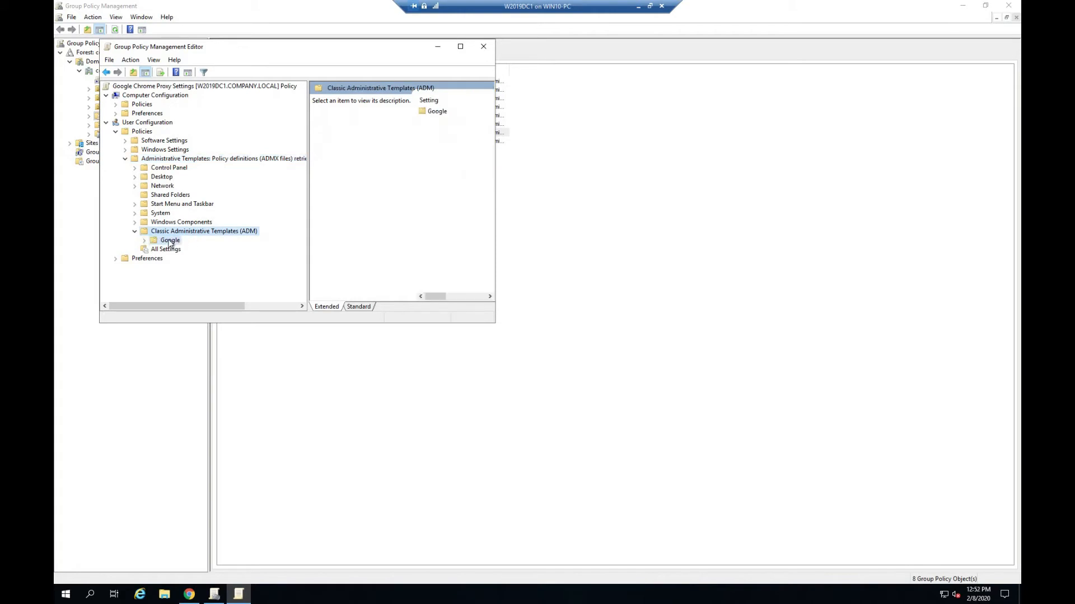
left_click(169, 241)
left_click(460, 46)
double_click(418, 68)
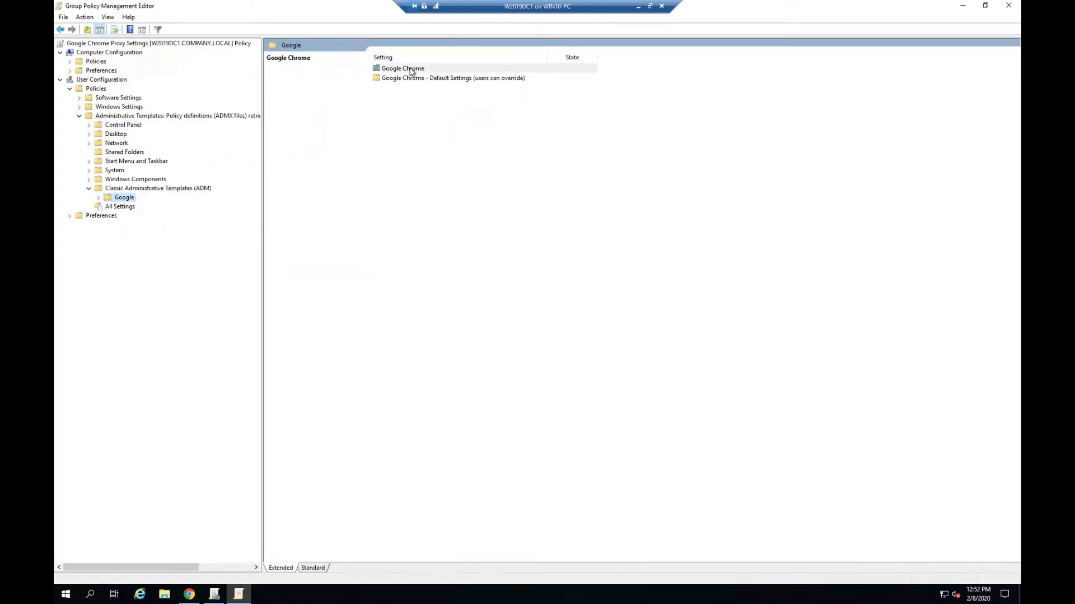
double_click(402, 164)
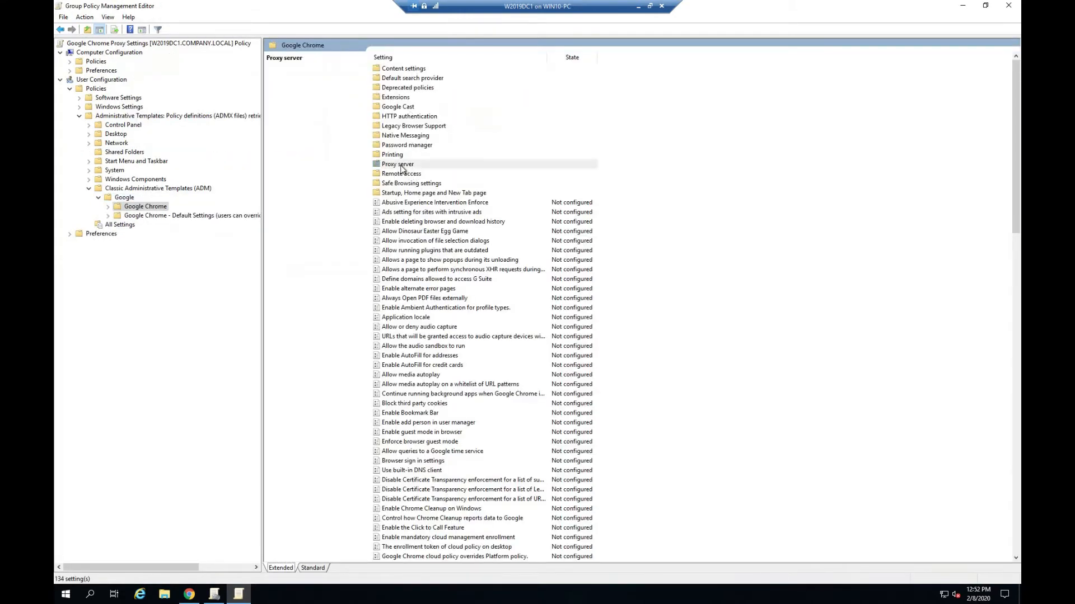
Enable "Choose how to specify proxy server settings" with the option "Use fixed proxy servers"
double_click(440, 69)
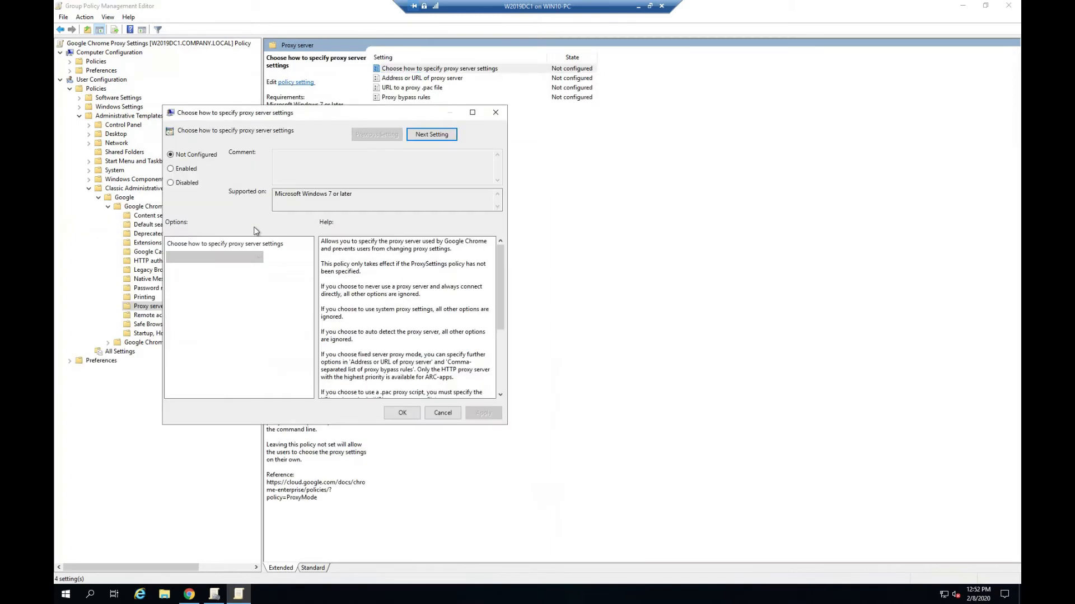
left_click(186, 169)
left_click(214, 258)
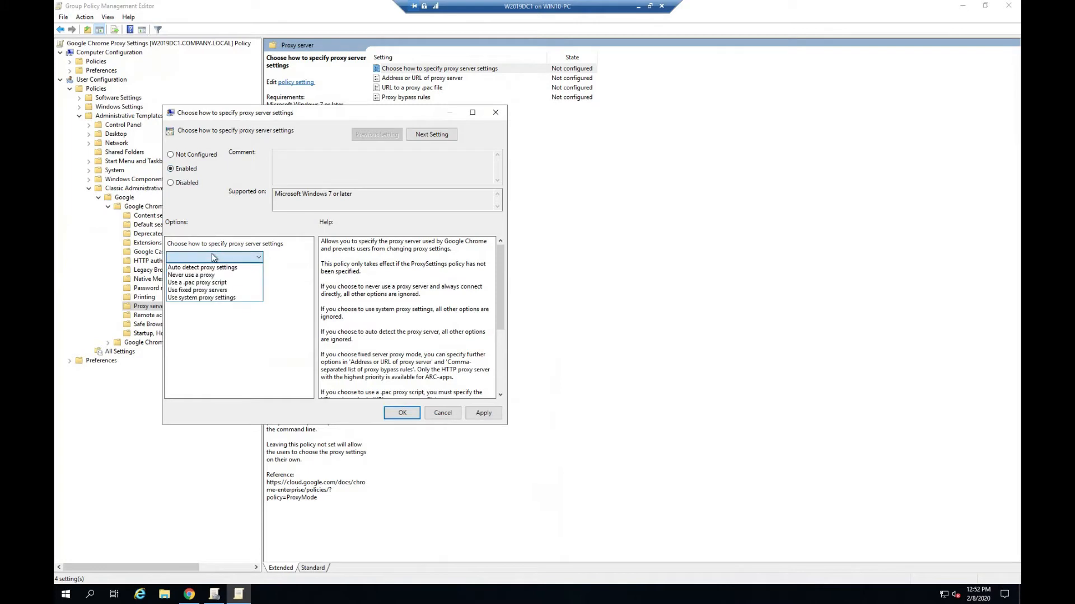
left_click(194, 291)
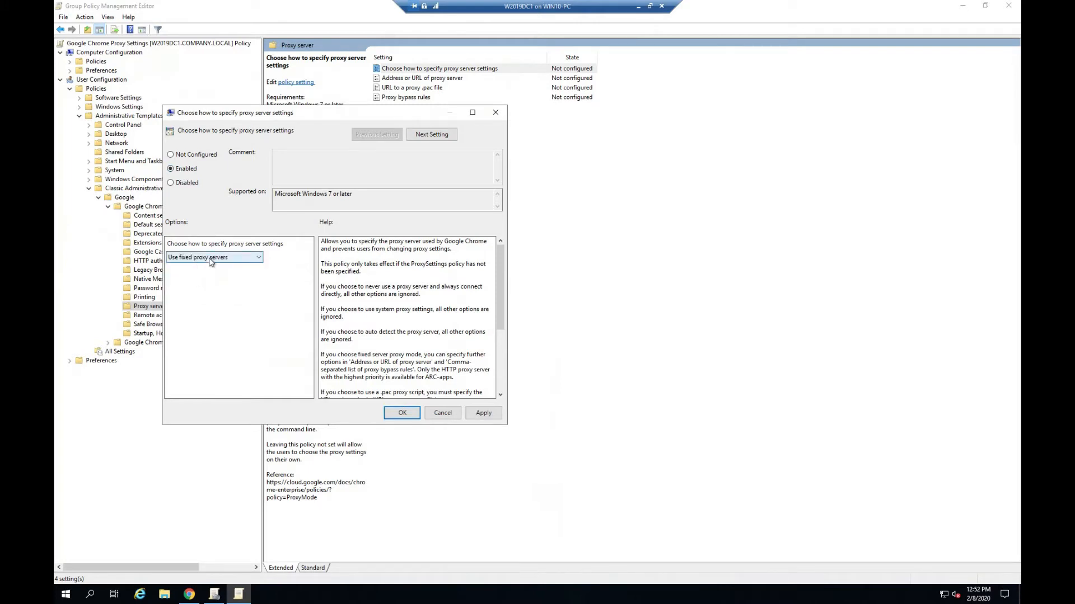
left_click(483, 413)
left_click(438, 411)
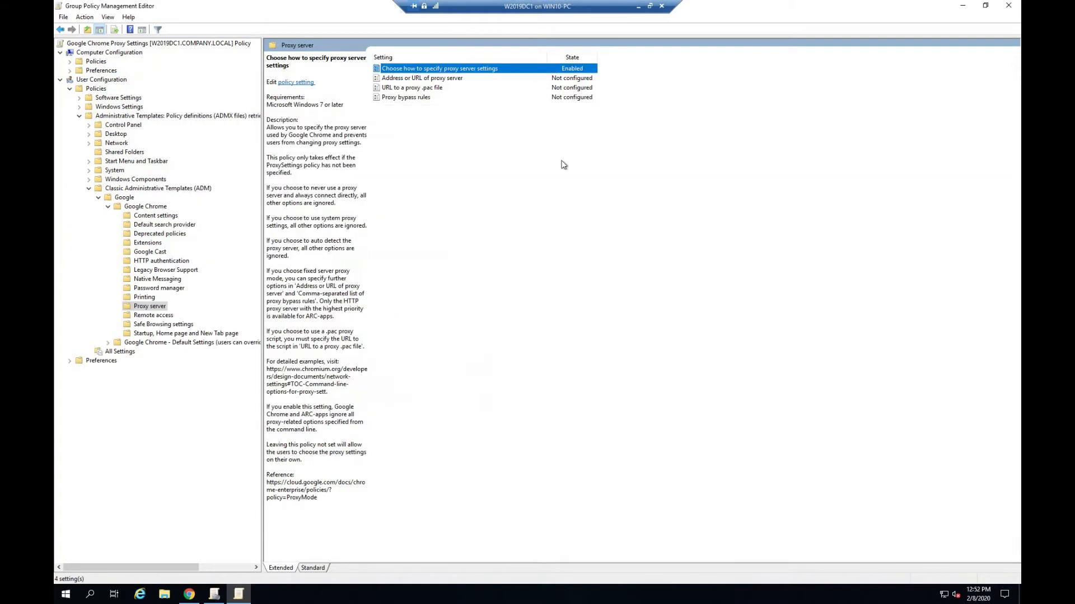
Enable "Address or URL of proxy server" and set the address to 192.168.1.10:8083
left_click(408, 78)
double_click(408, 79)
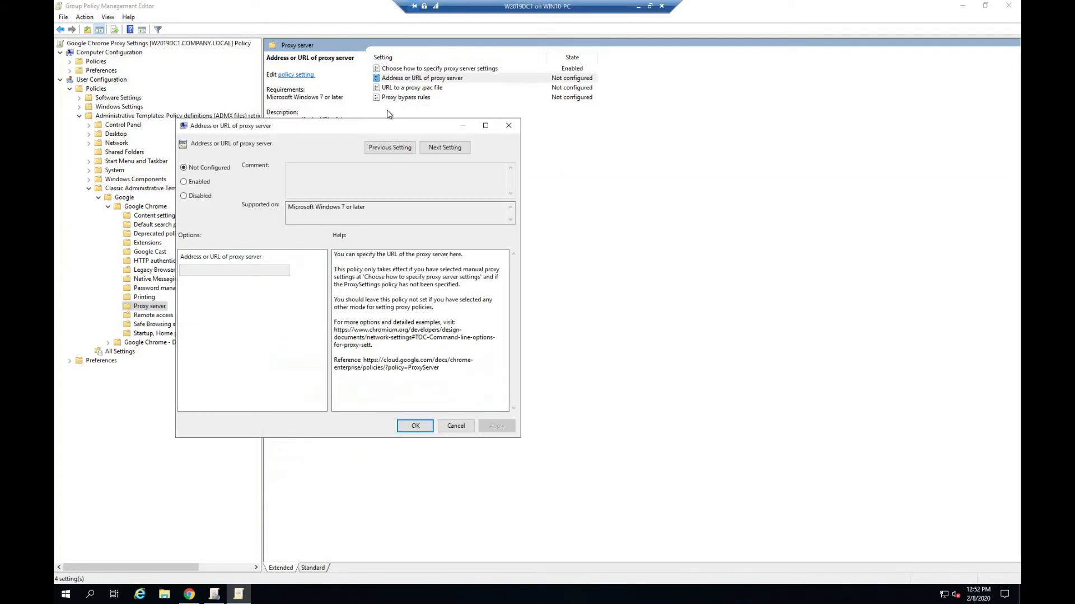
left_click(198, 183)
left_click(195, 269)
type("192.16")
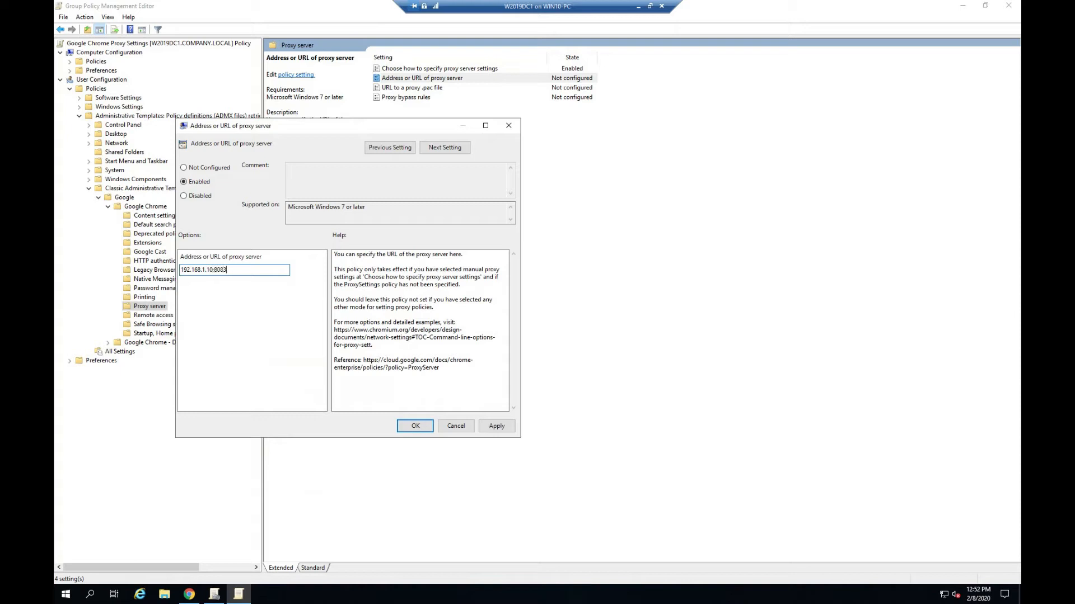
type("8.1.10:8083")
left_click(497, 426)
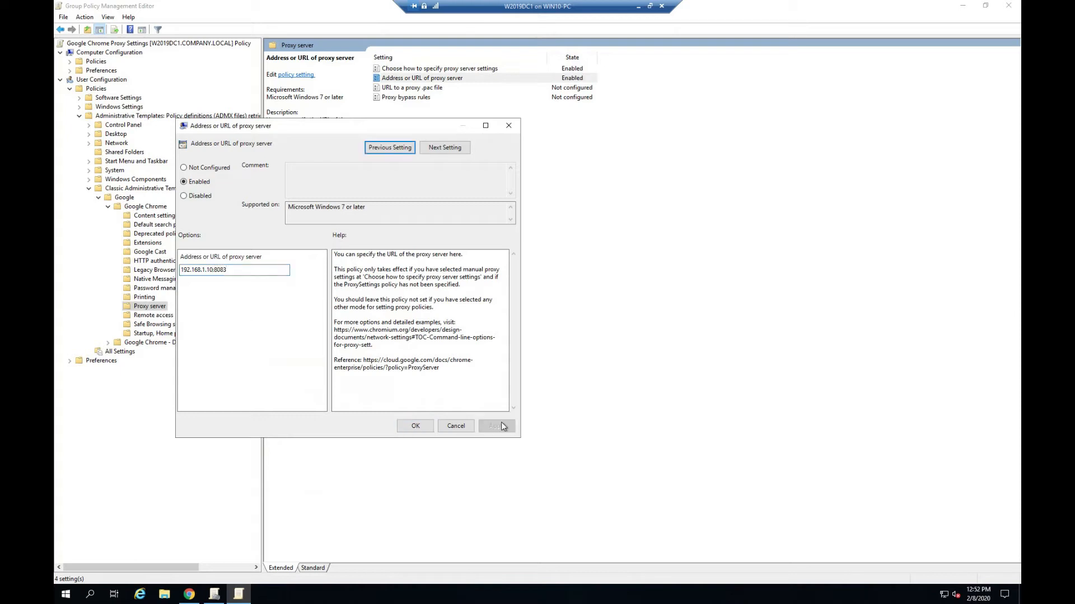
left_click(431, 427)
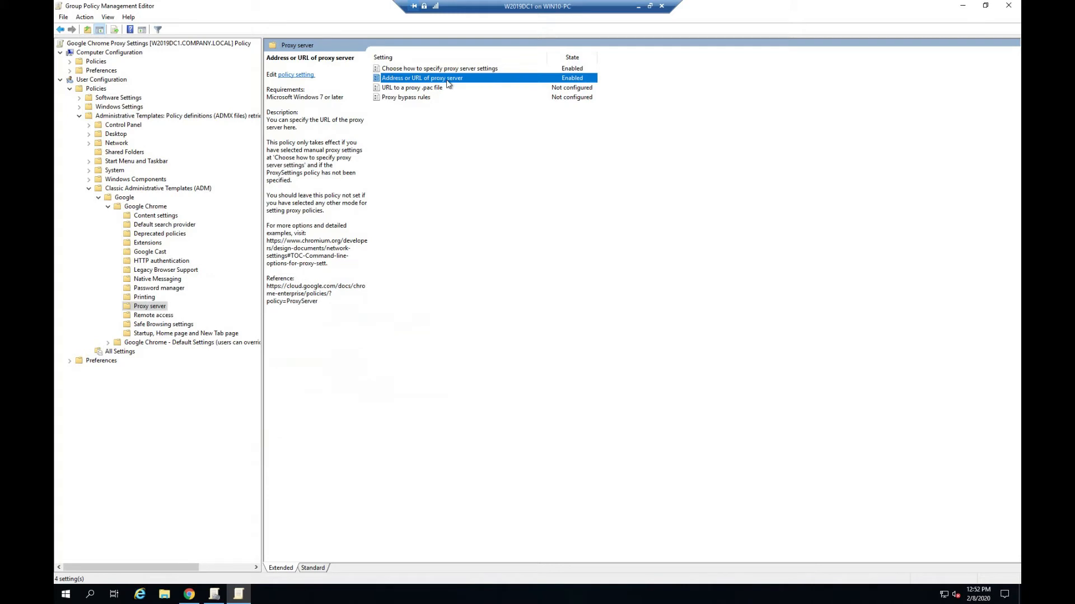
left_click(406, 99)
double_click(407, 100)
left_click(199, 195)
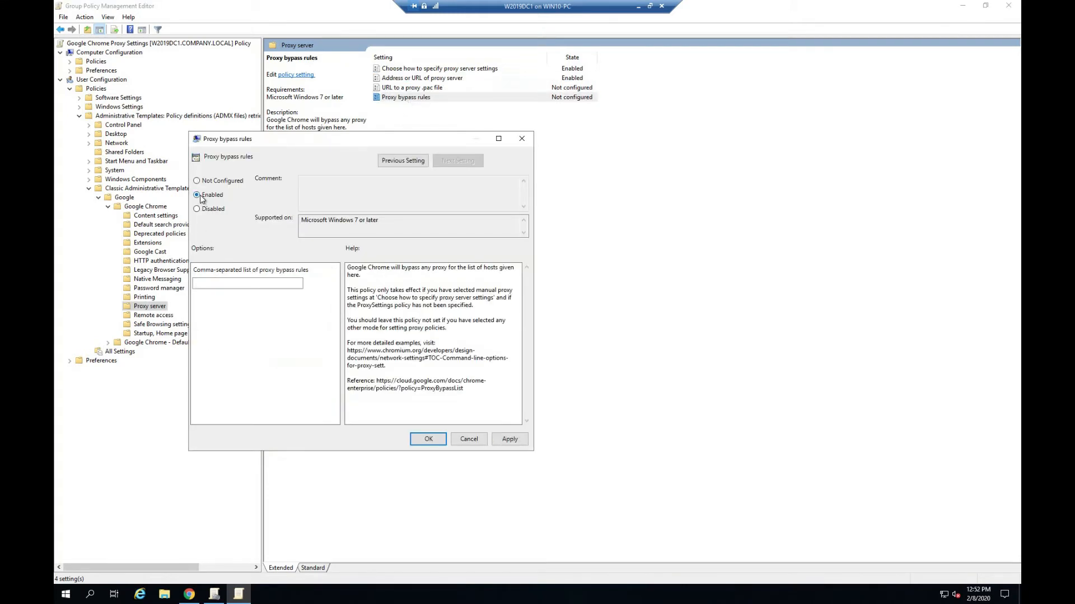
left_click(220, 285)
type("c")
type("lo")
type("cal,*.company.local,www.")
type("itystem.c")
type("ech")
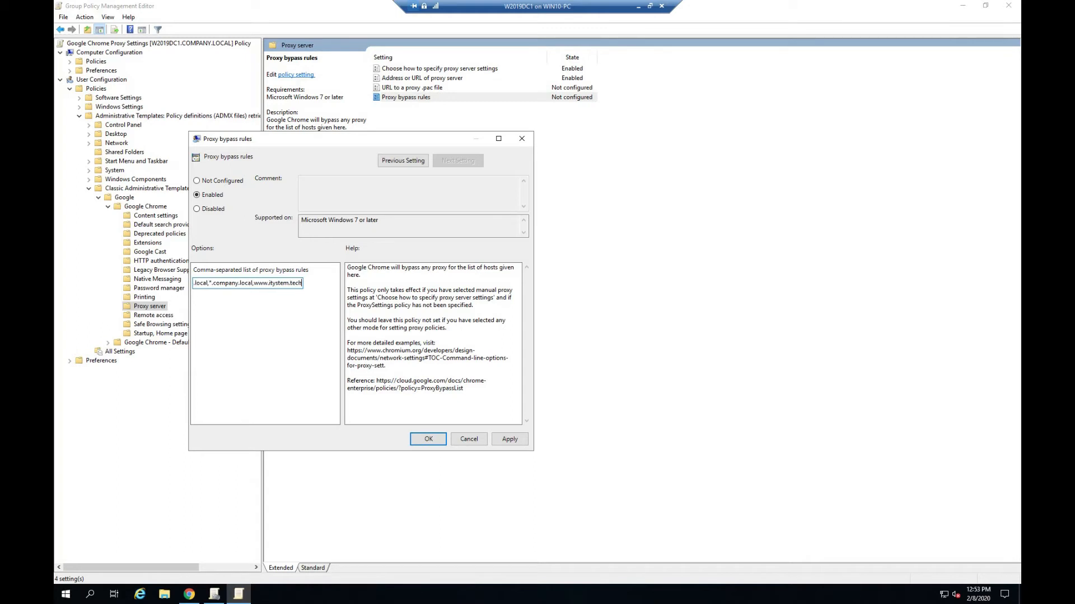
left_click(506, 438)
left_click(427, 437)
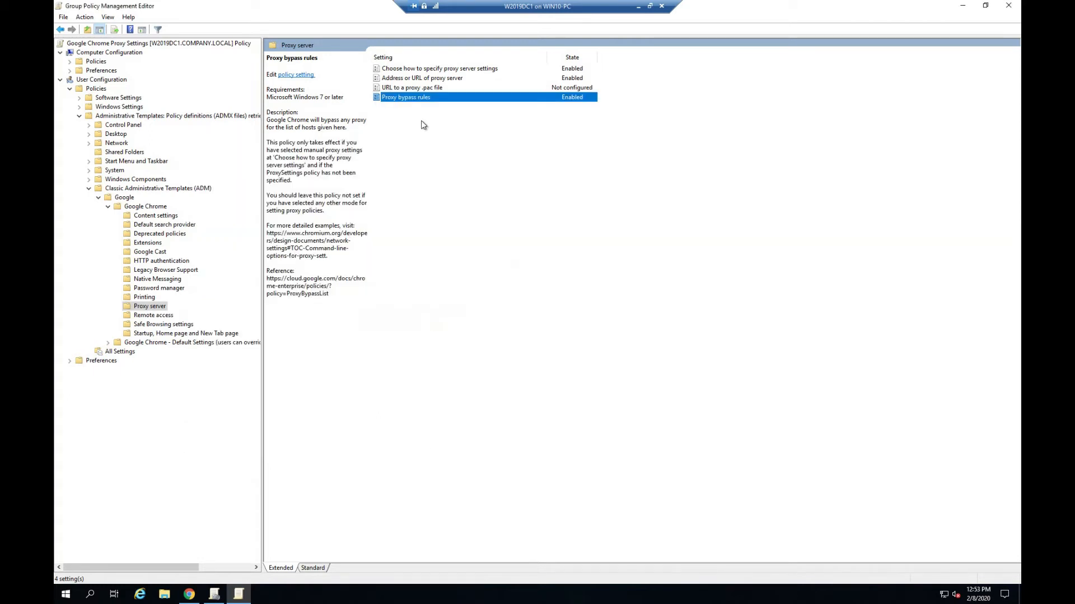
Close the policy editor and link the existing Google Chrome Proxy Settings policy object to the Company ALL organizational unit
left_click(1007, 6)
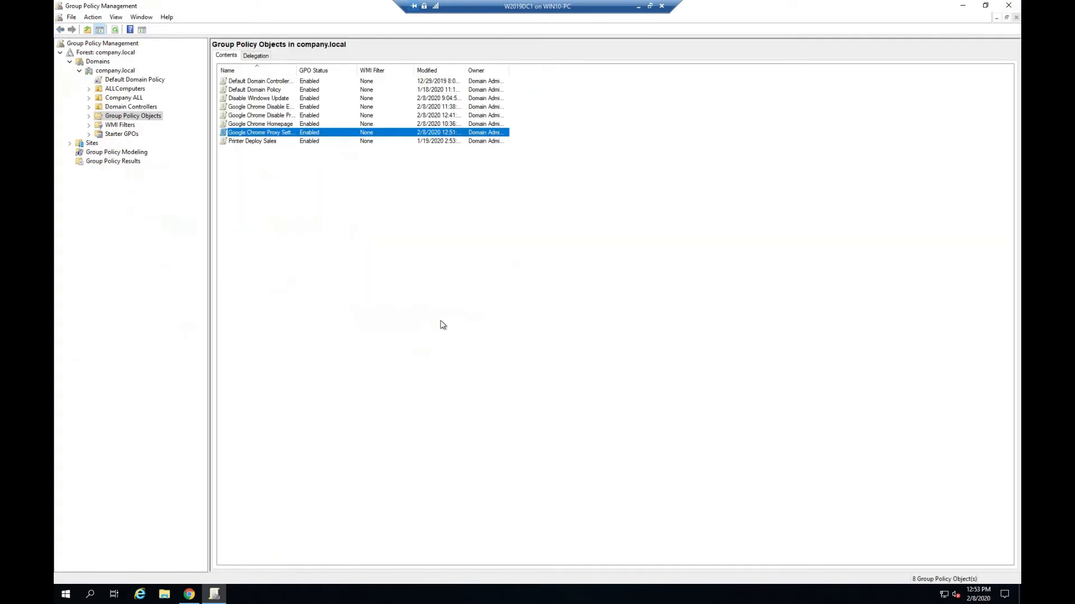
right_click(125, 101)
left_click(150, 117)
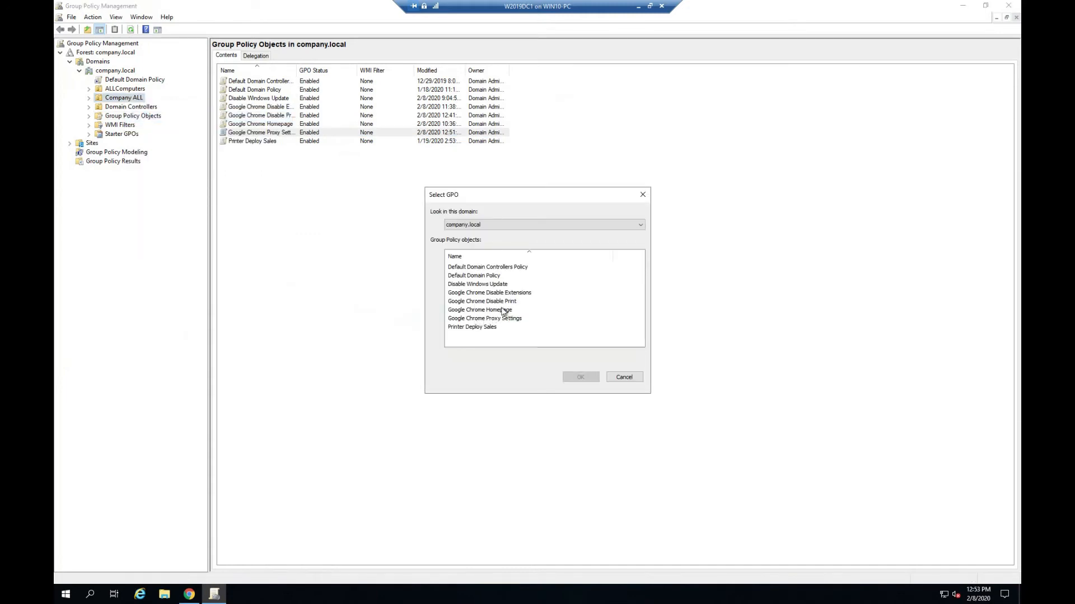
left_click(507, 318)
left_click(579, 378)
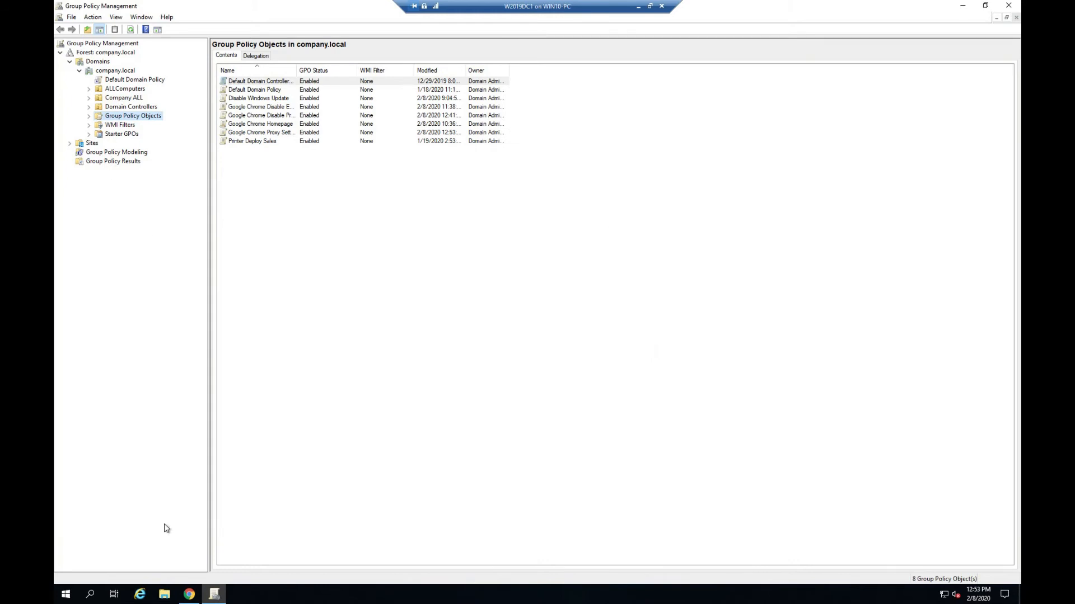
Launch cmd through the Run dialog
right_click(66, 595)
left_click(81, 548)
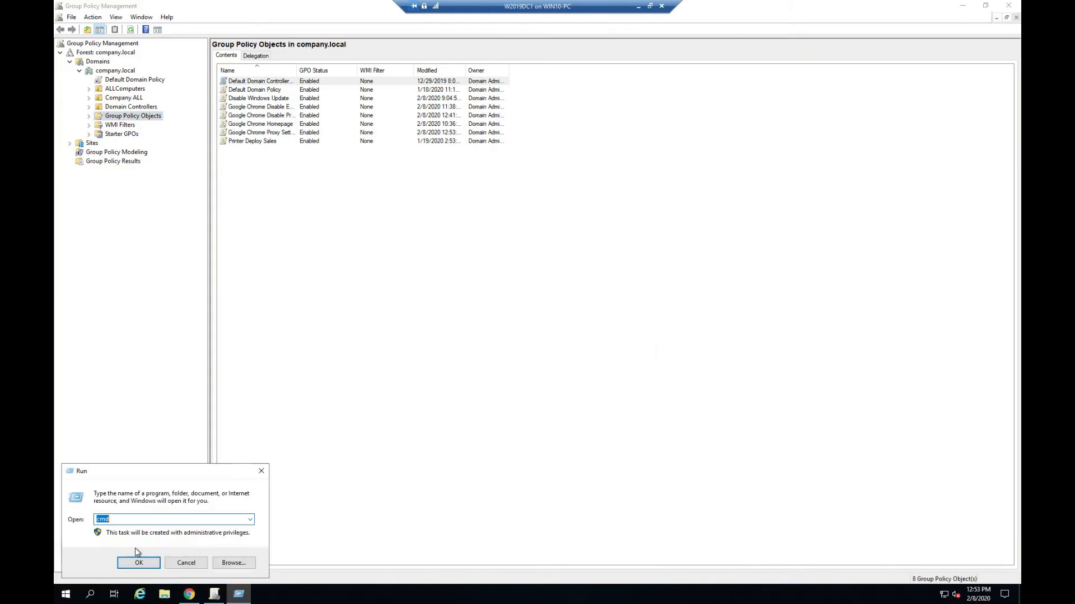
left_click(128, 560)
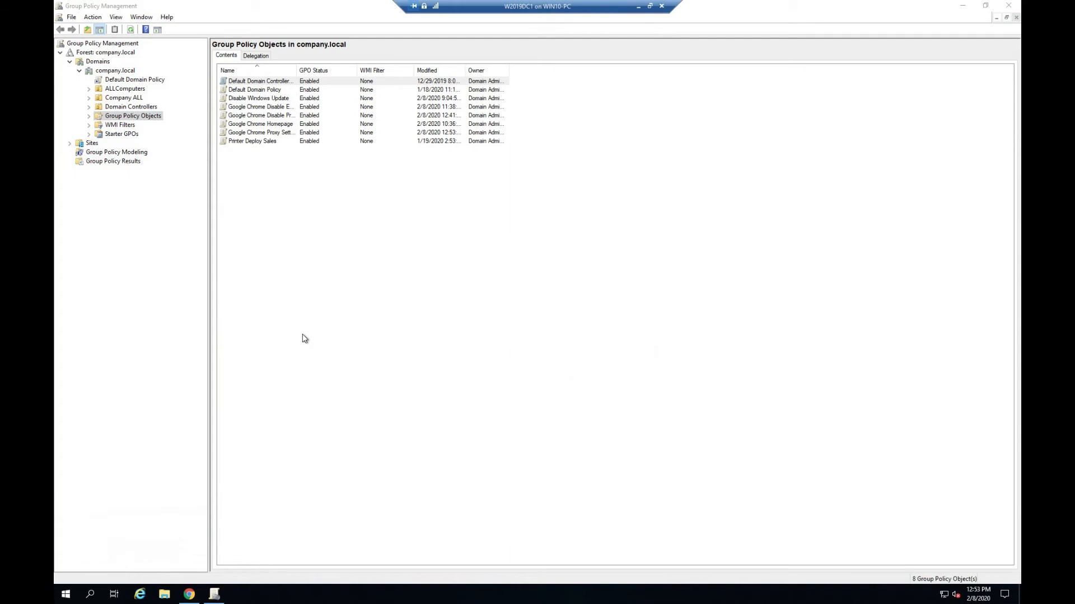
Examine the user accounts in the Finance and Sales units of Company ALL in Active Directory Users and Computers
left_click(168, 138)
left_click(152, 146)
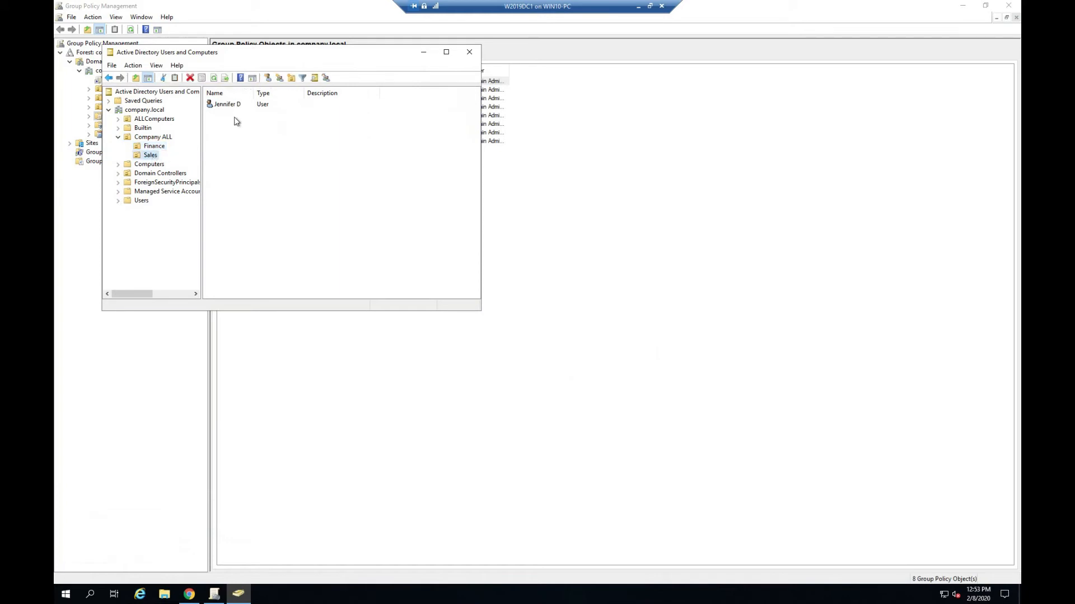
Close Active Directory Users and Computers and Group Policy Management on the server
left_click(469, 52)
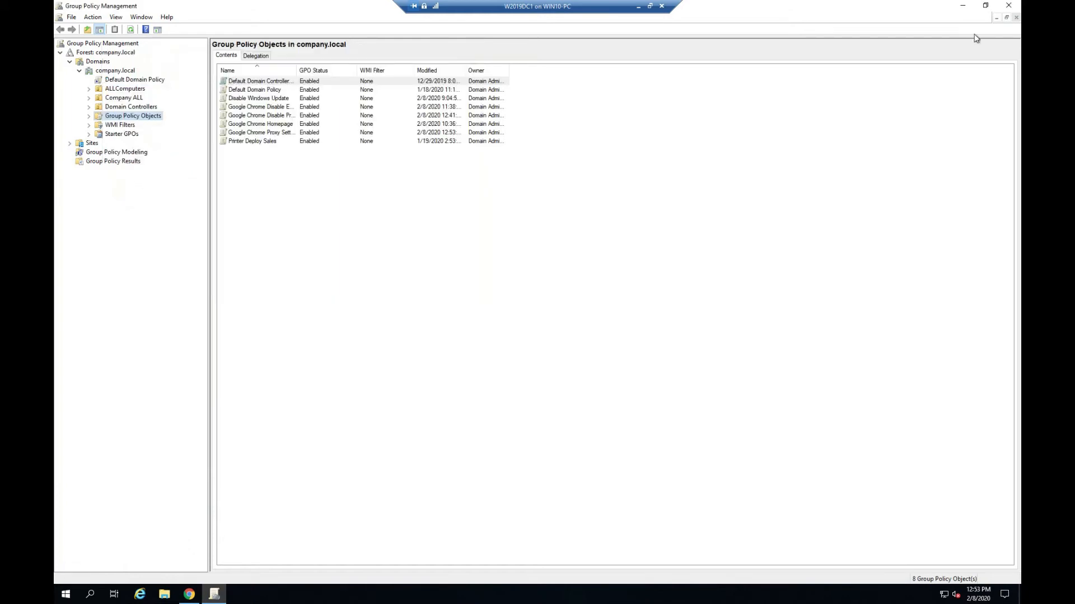
left_click(1009, 5)
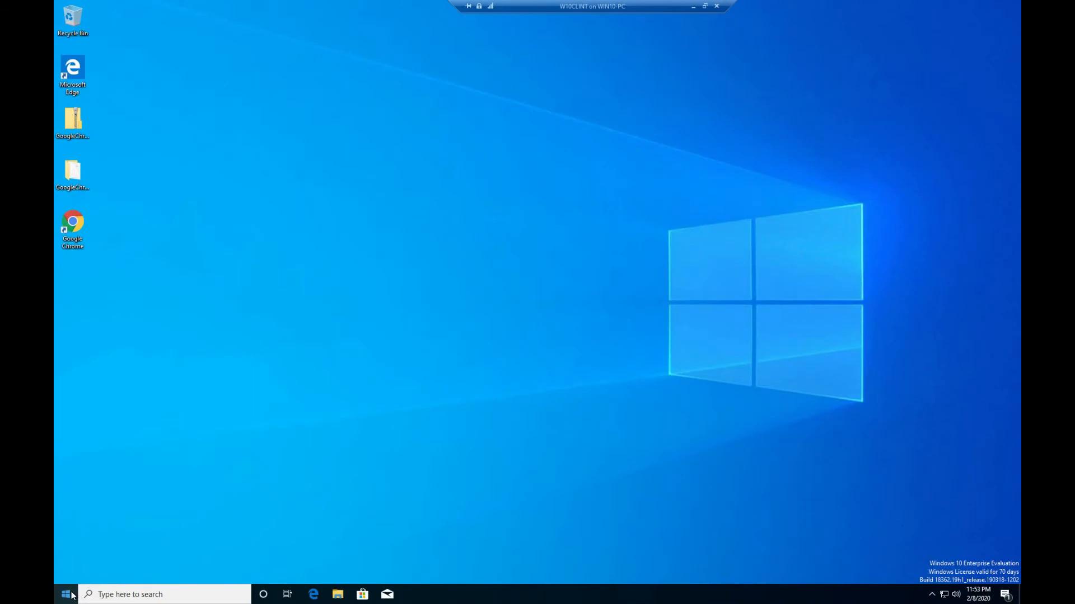
On the W10CLINT client, run gpupdate /force in a command prompt, and close the prompt window
key("super+x")
left_click(94, 543)
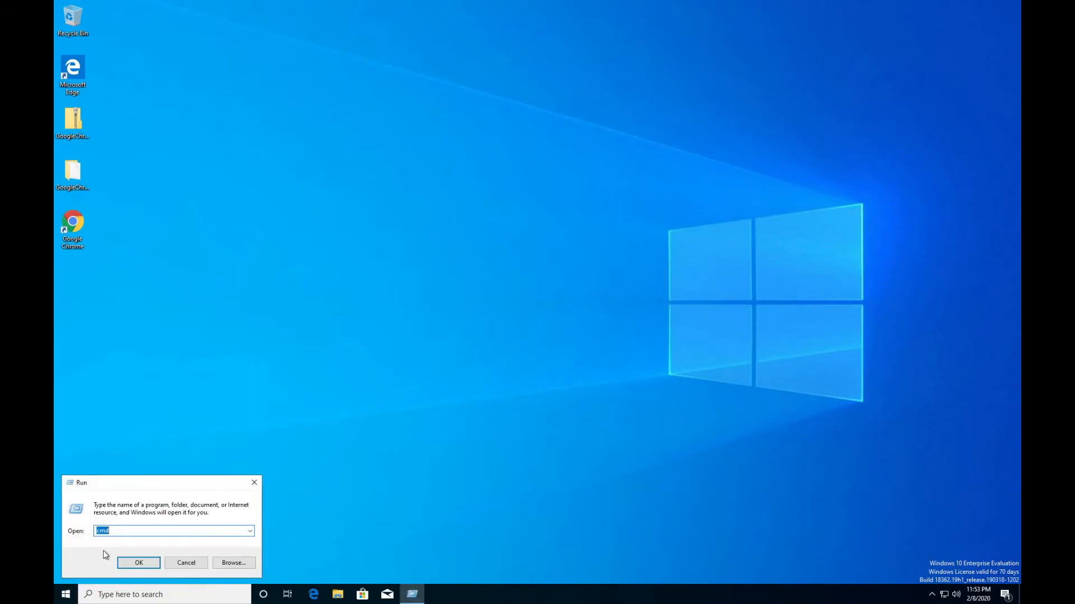
key("Return")
type("gpupdate /force")
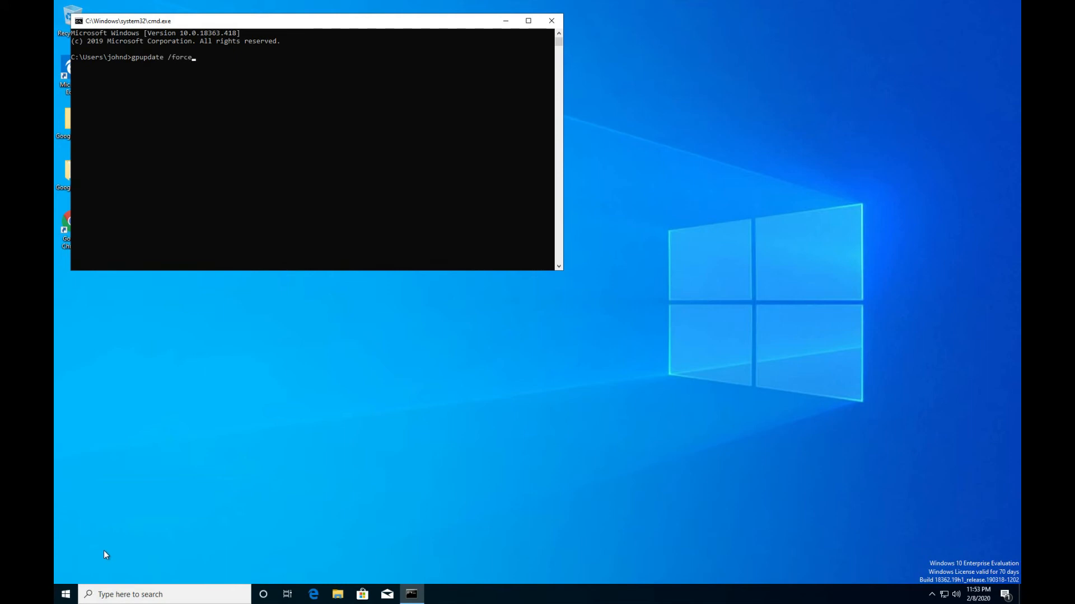
key("Return")
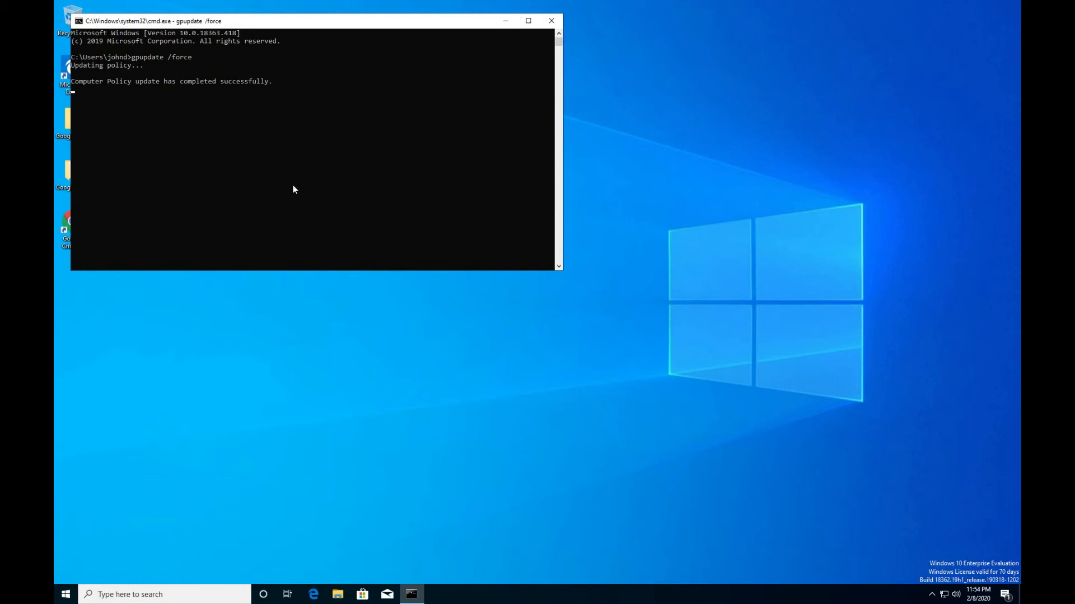
left_click(546, 22)
Launch Google Chrome, load chrome://policy in a new tab, and examine the ProxySettings policy value
left_click(72, 226)
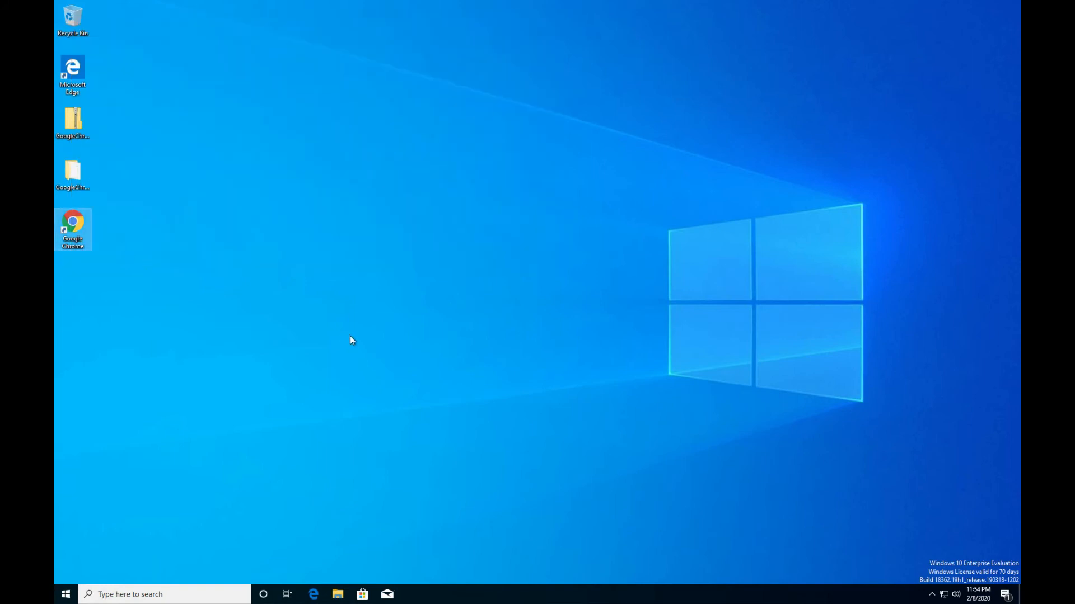
key("Return")
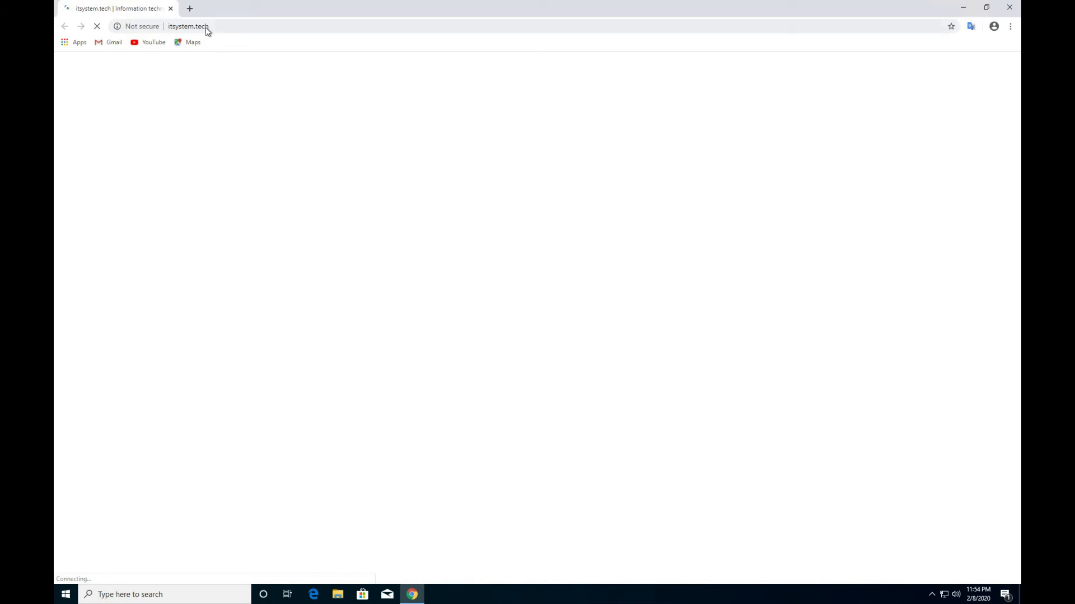
left_click(189, 8)
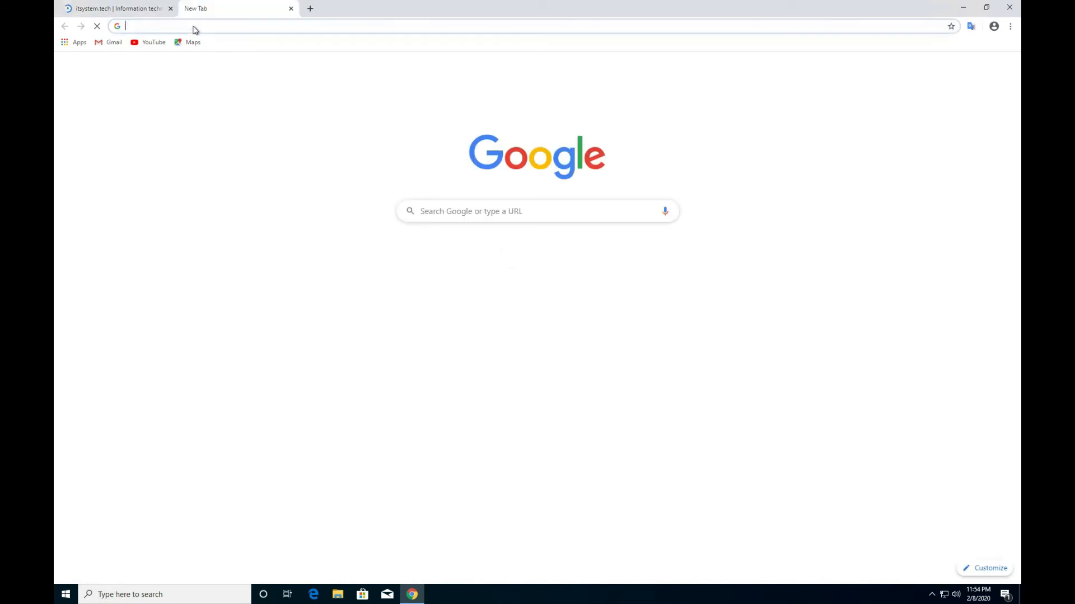
type("chrome:")
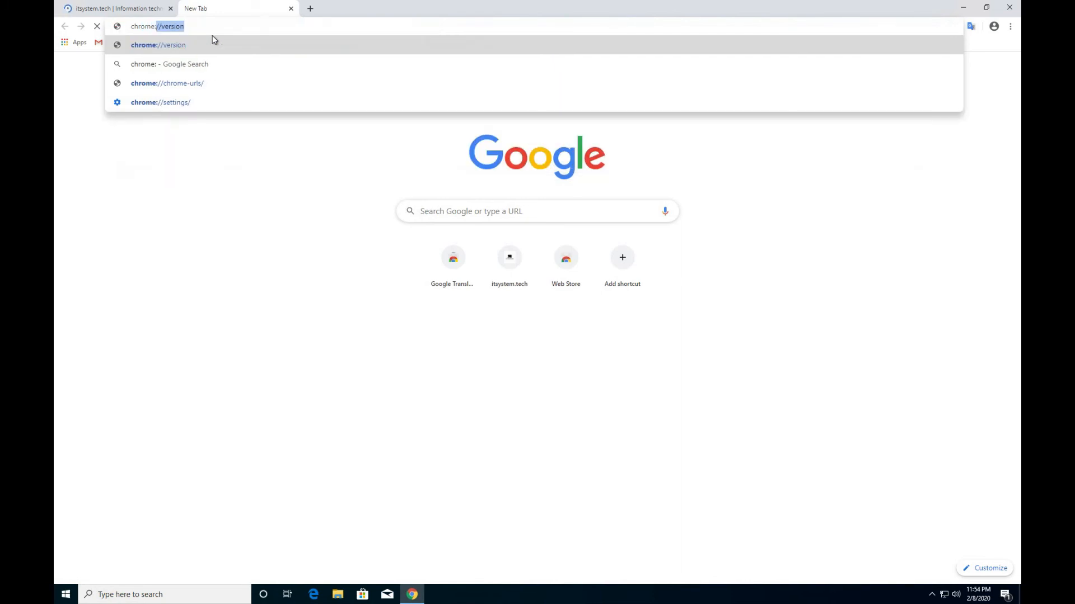
type("//p")
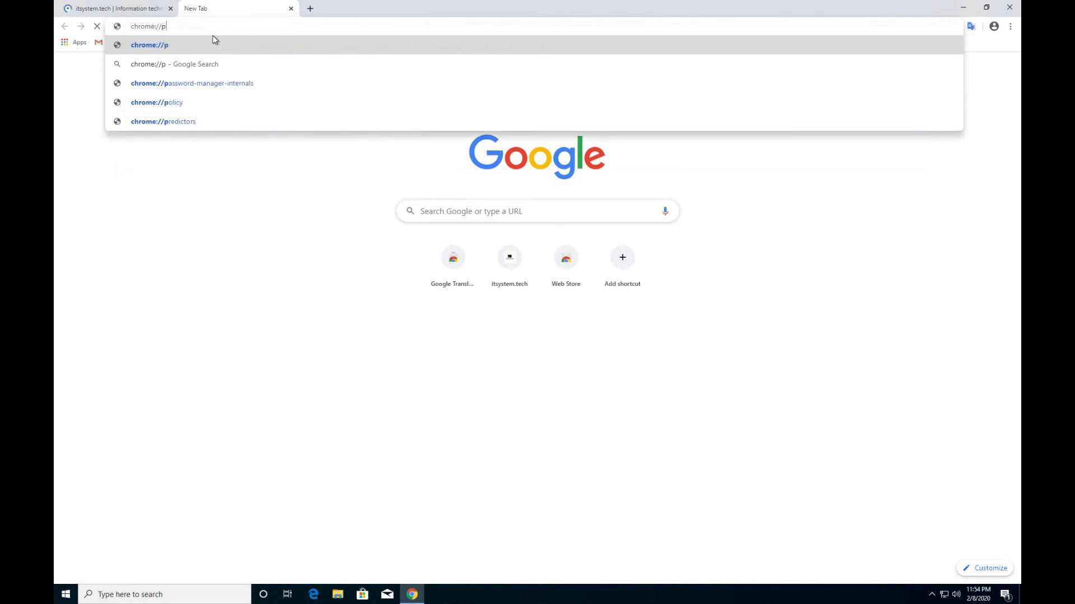
type("olicy")
key("Return")
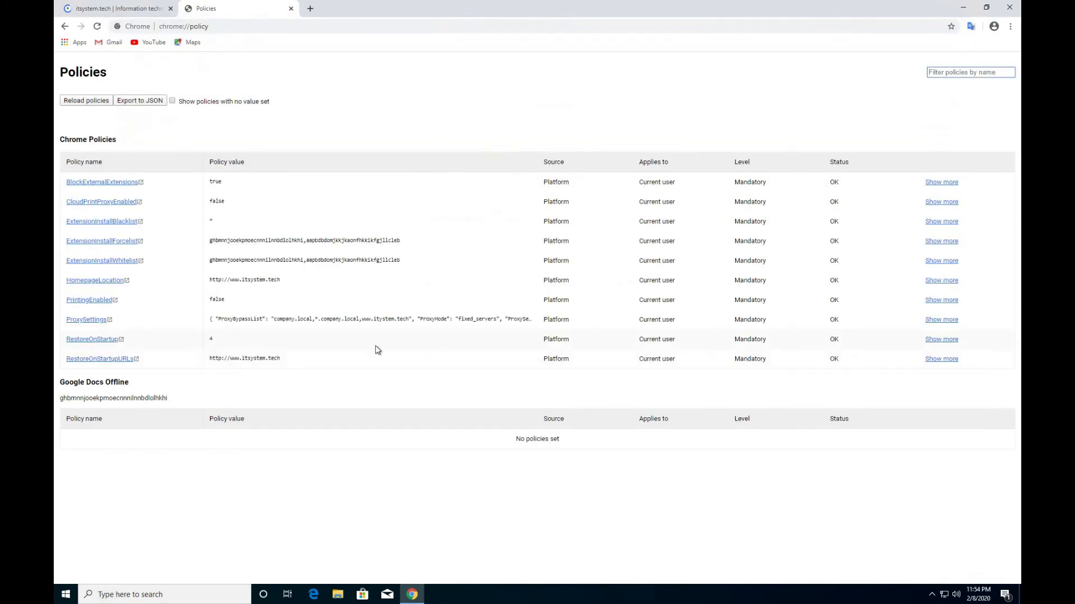
left_click_drag(223, 324, 707, 326)
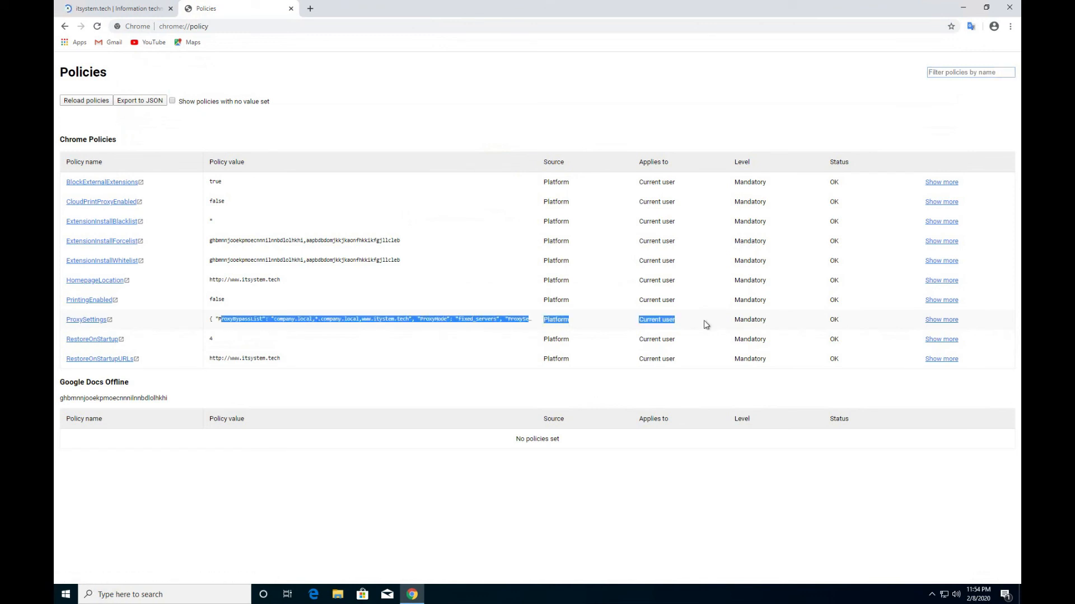
left_click(838, 328)
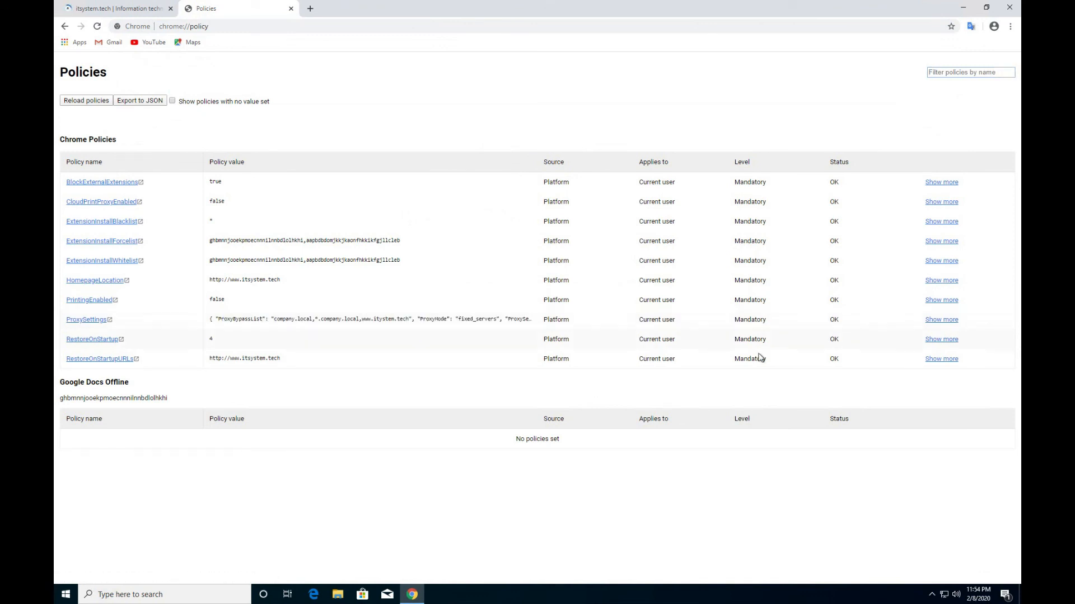
Open Chrome's advanced System settings and check the proxy settings entry and its management indicator
left_click(1010, 26)
left_click(899, 198)
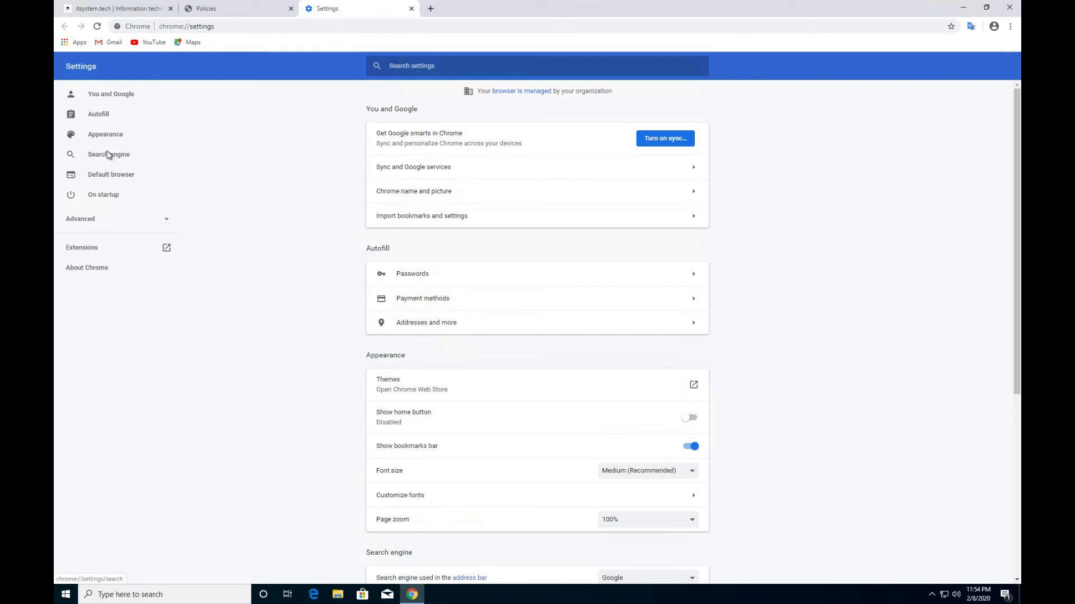
left_click(96, 223)
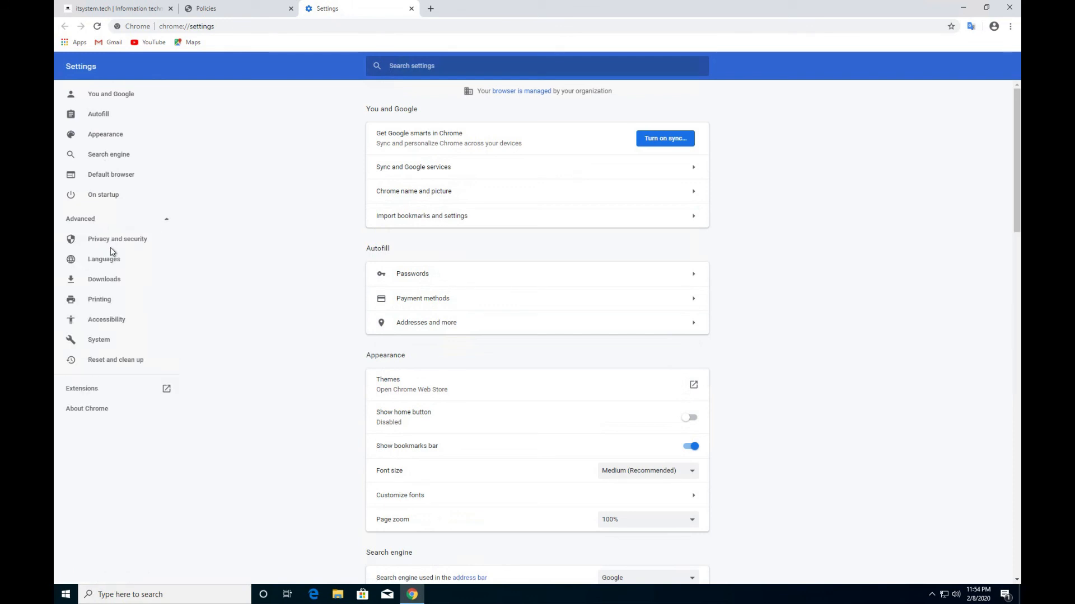
left_click(99, 340)
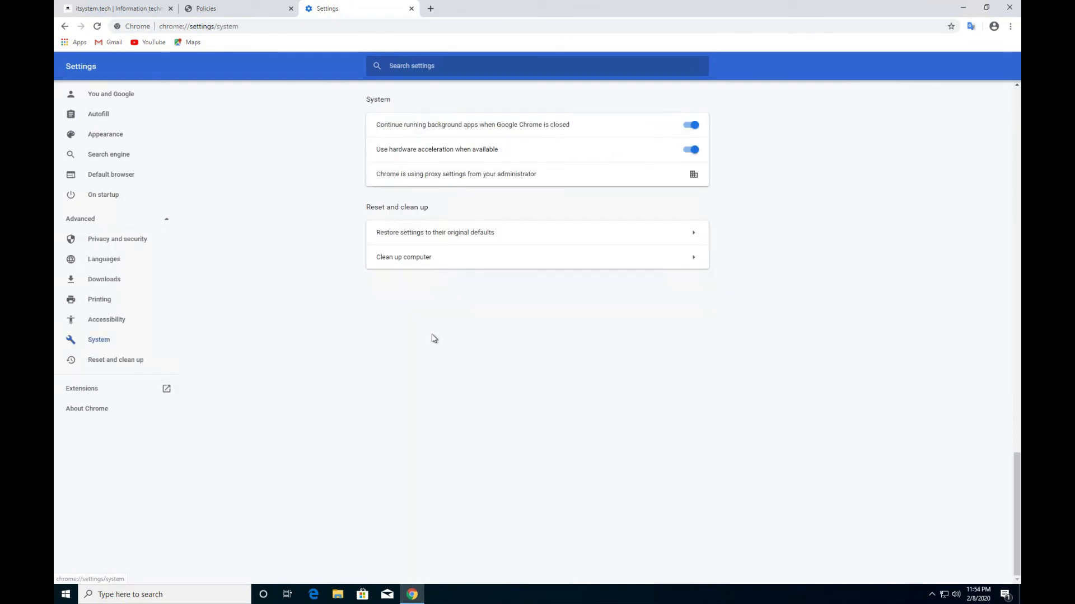
left_click_drag(381, 175, 535, 177)
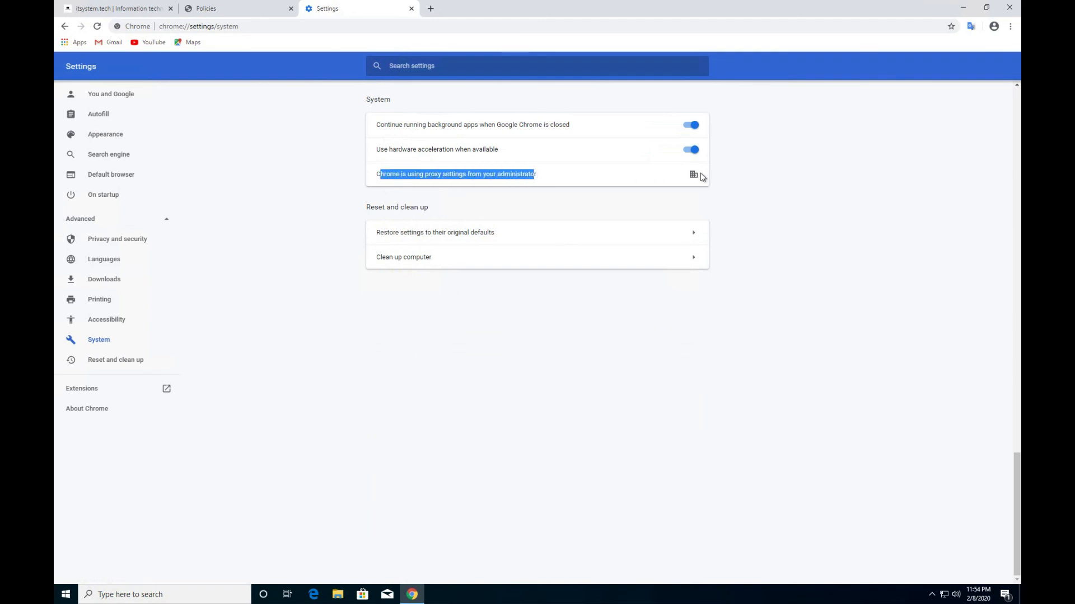
left_click(694, 174)
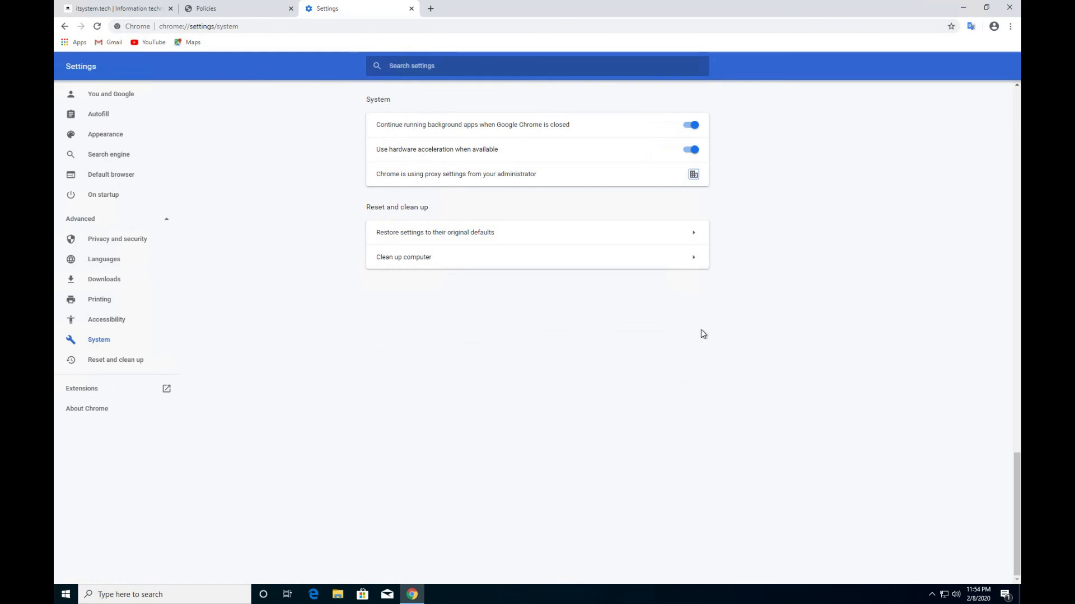
left_click(693, 5)
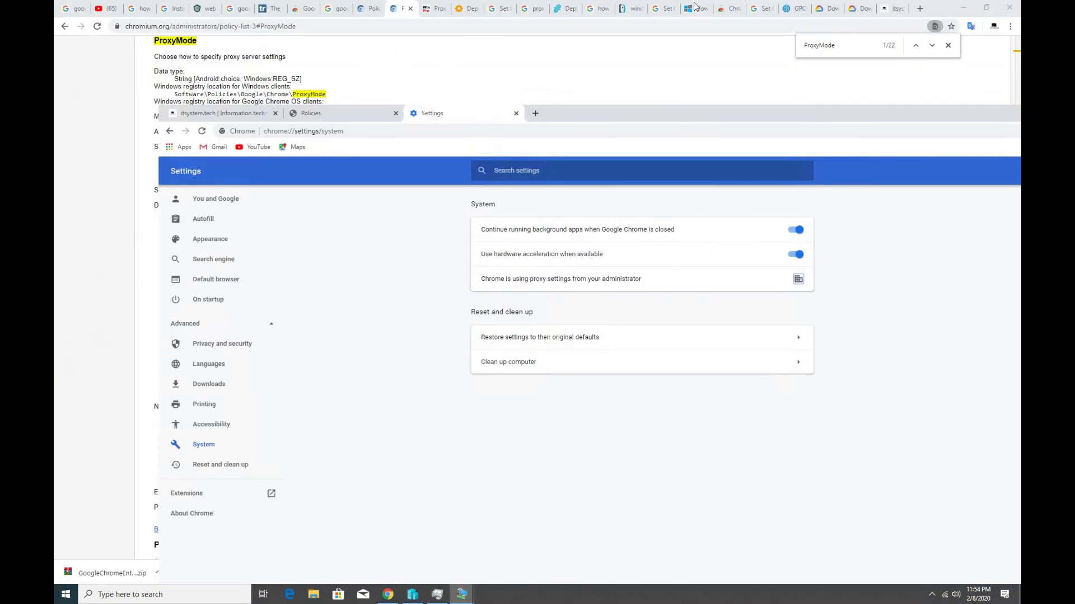
left_click(931, 594)
right_click(912, 575)
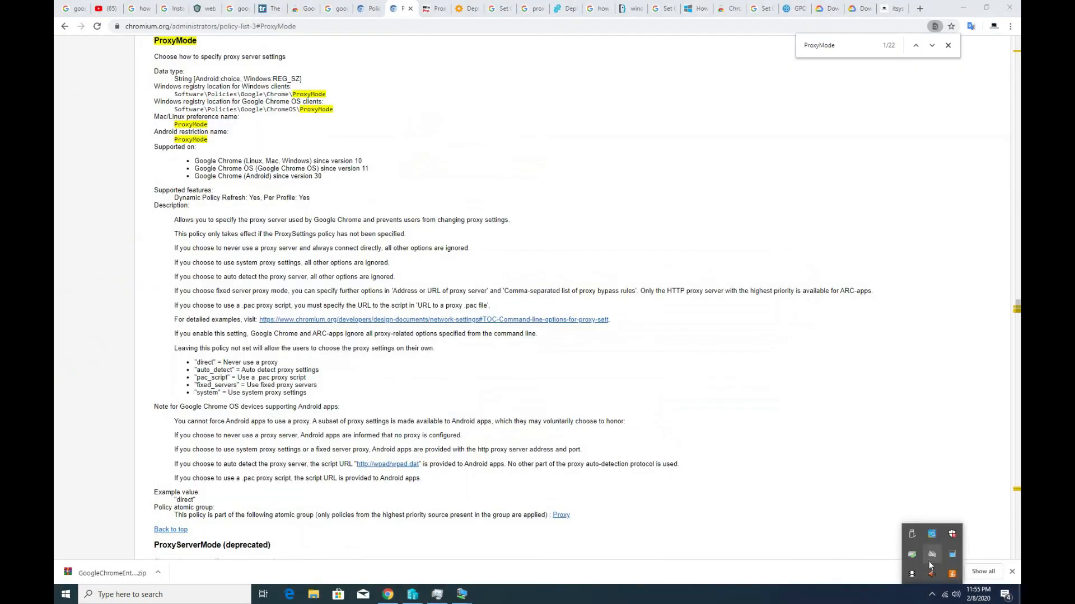